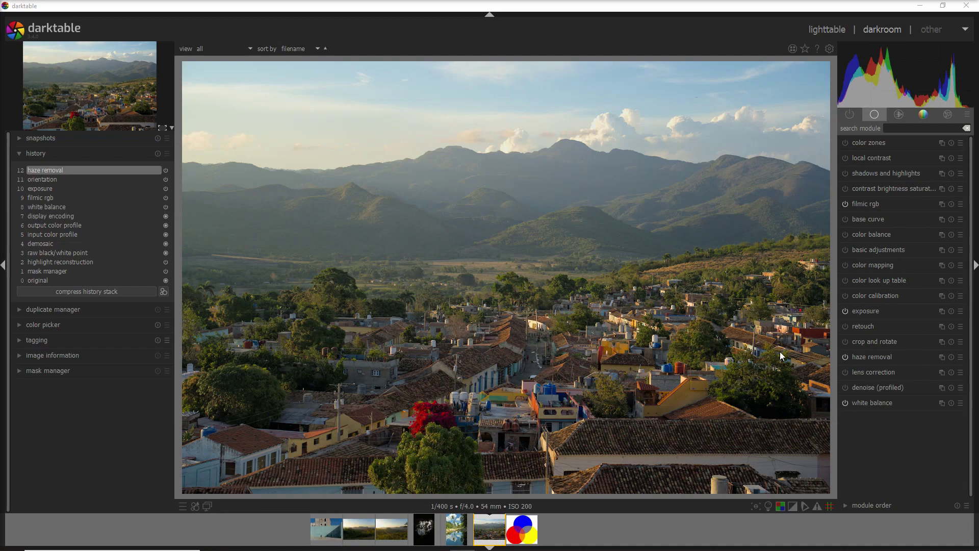
# - Expand color calibration and open the red, blue and yellow circles test image in darkroom
pyautogui.click(879, 295)
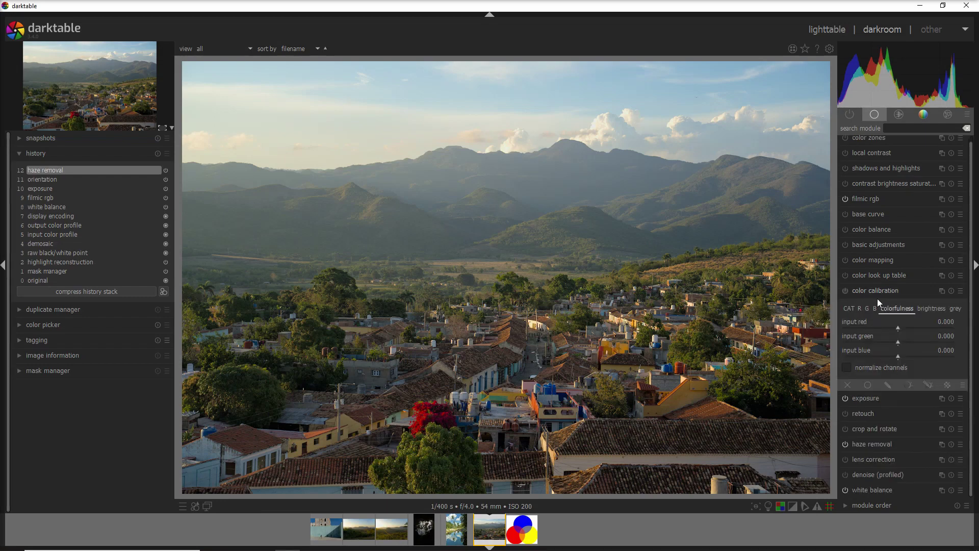
pyautogui.click(526, 531)
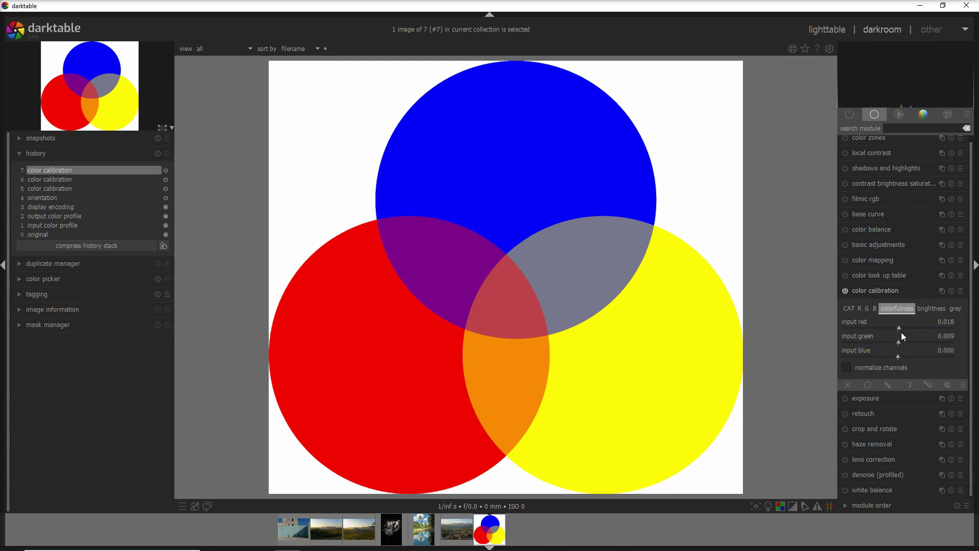
# - Raise the circles' red colorfulness to 1.000, then enter 1+1 for 2.000, then drop it to 0.023
pyautogui.moveTo(901, 328)
pyautogui.mouseDown()
pyautogui.moveTo(958, 333)
pyautogui.moveTo(901, 339)
pyautogui.mouseUp()
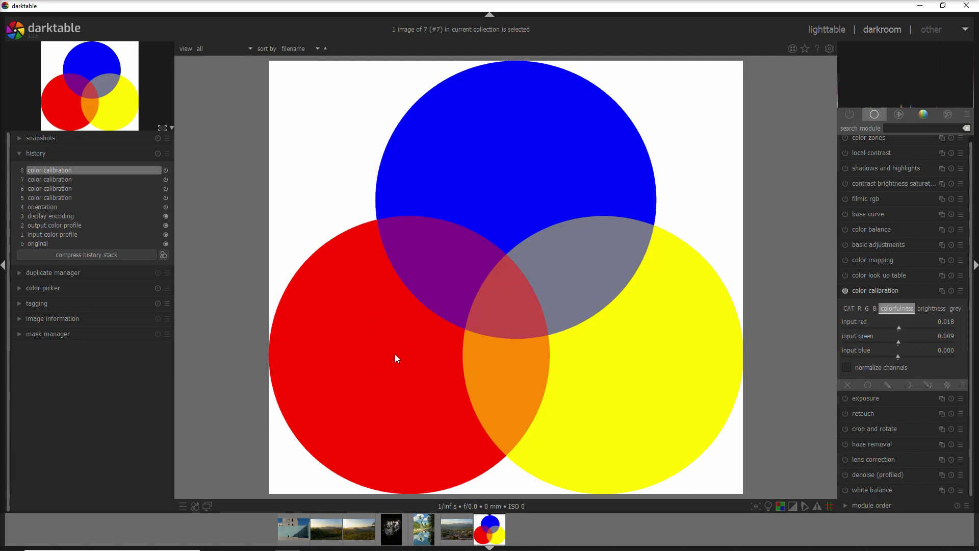
pyautogui.moveTo(931, 331); pyautogui.dragTo(939, 331)
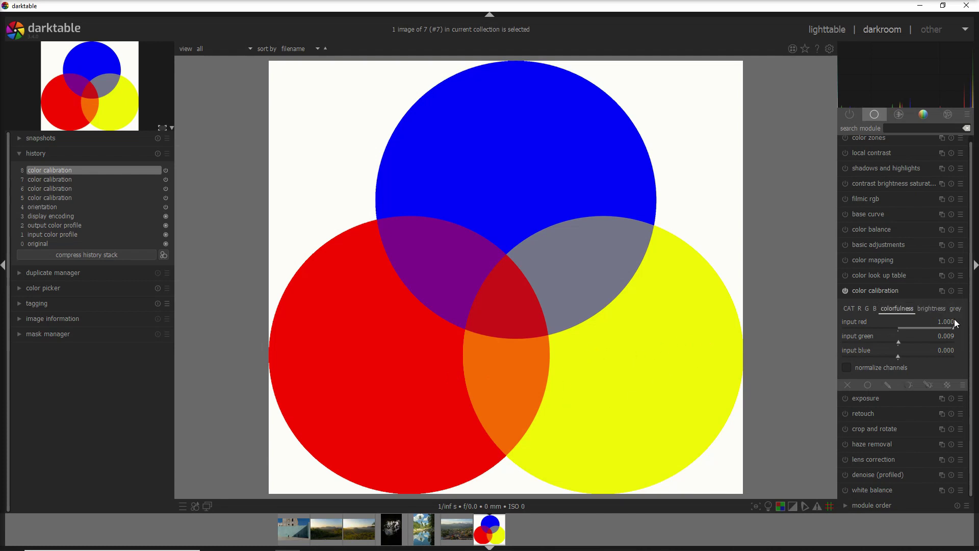
pyautogui.moveTo(953, 325); pyautogui.dragTo(901, 333)
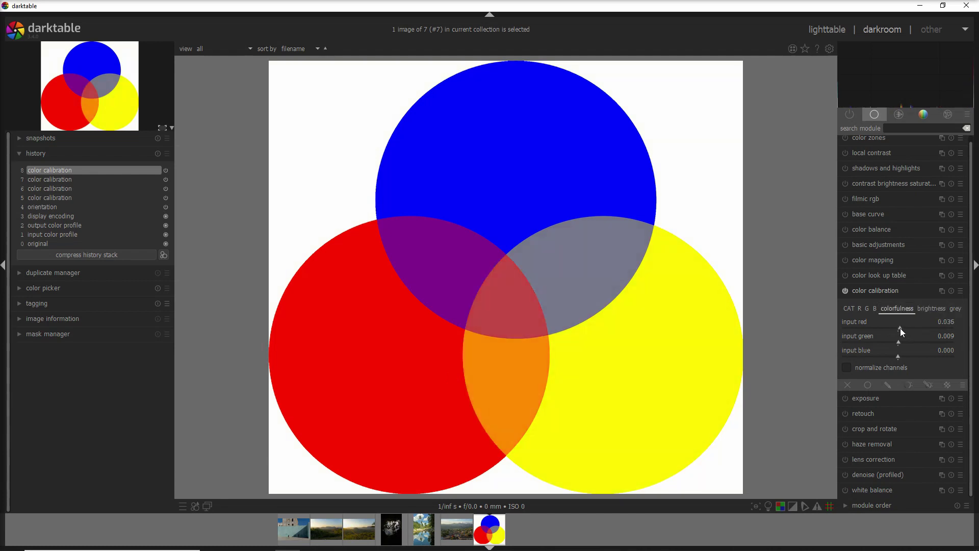
pyautogui.rightClick(907, 328)
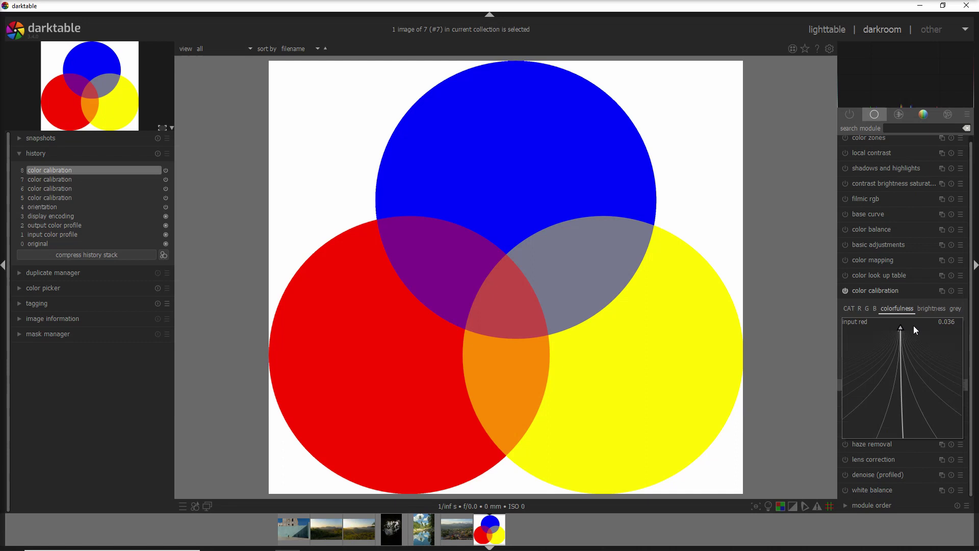
pyautogui.write('1+1')
pyautogui.press('Return')
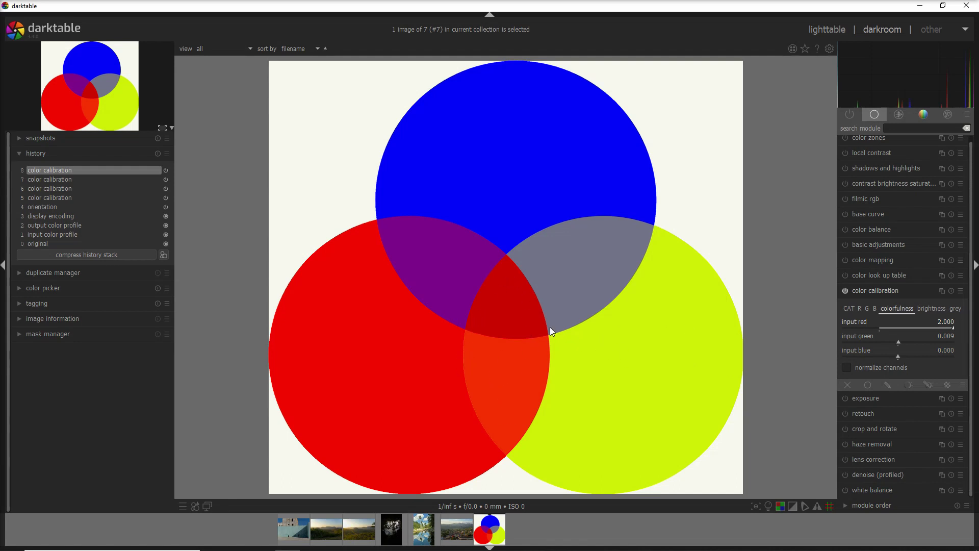
pyautogui.click(878, 328)
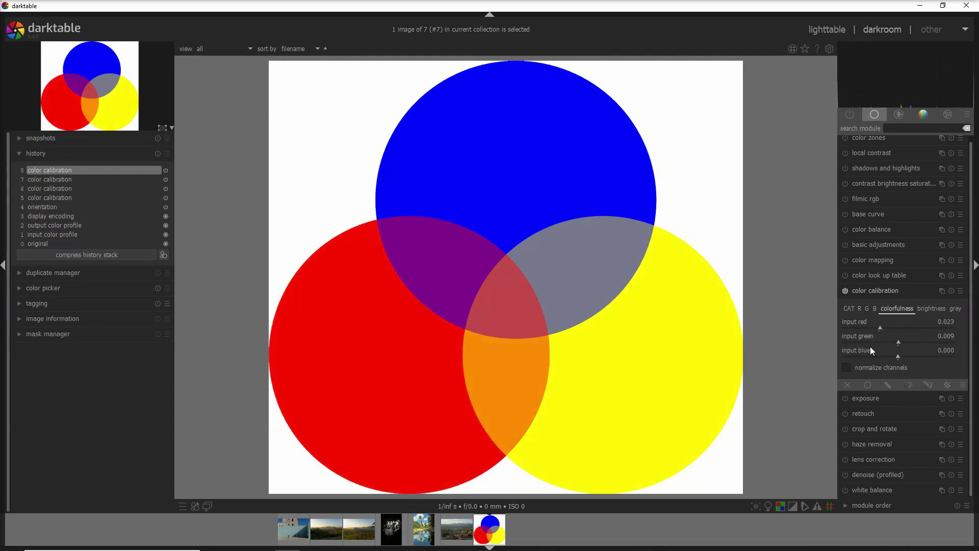
# - On the brightness tab, push input red to 1.000, then enter 1+1 for 2.000
pyautogui.click(929, 307)
pyautogui.moveTo(899, 328); pyautogui.dragTo(953, 326)
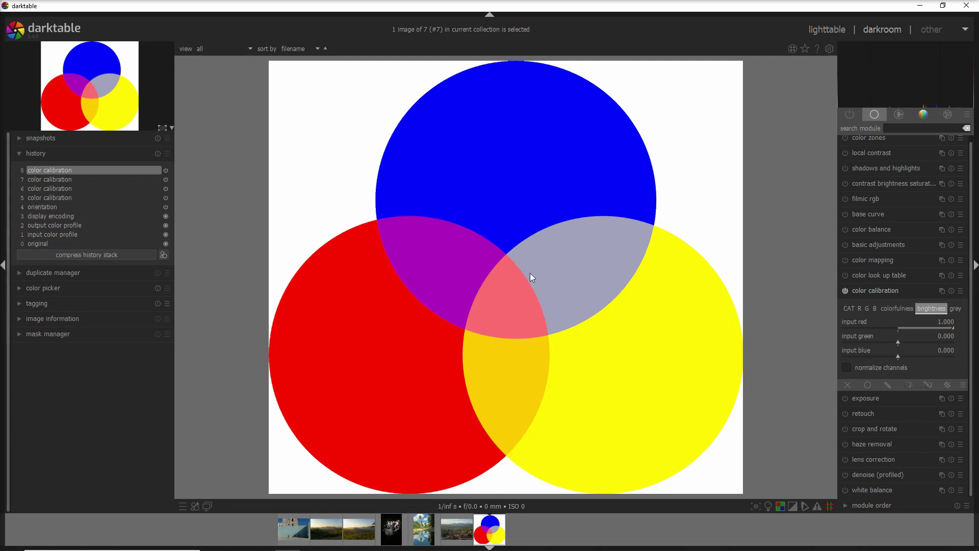
pyautogui.rightClick(923, 323)
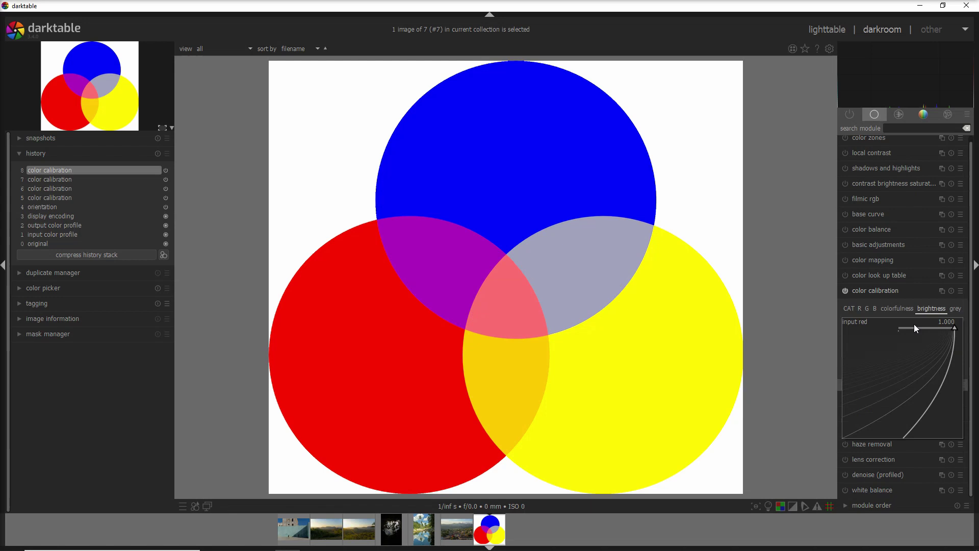
pyautogui.write('1+1')
pyautogui.press('Return')
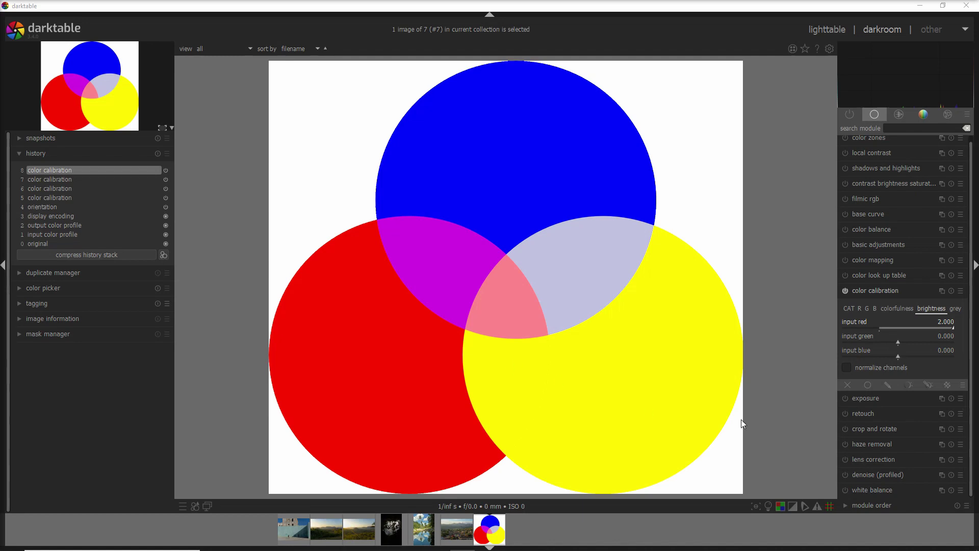
# - Reopen the Trinidad landscape and preview the exposure and filmic rgb history stages, ending on haze removal
pyautogui.click(456, 532)
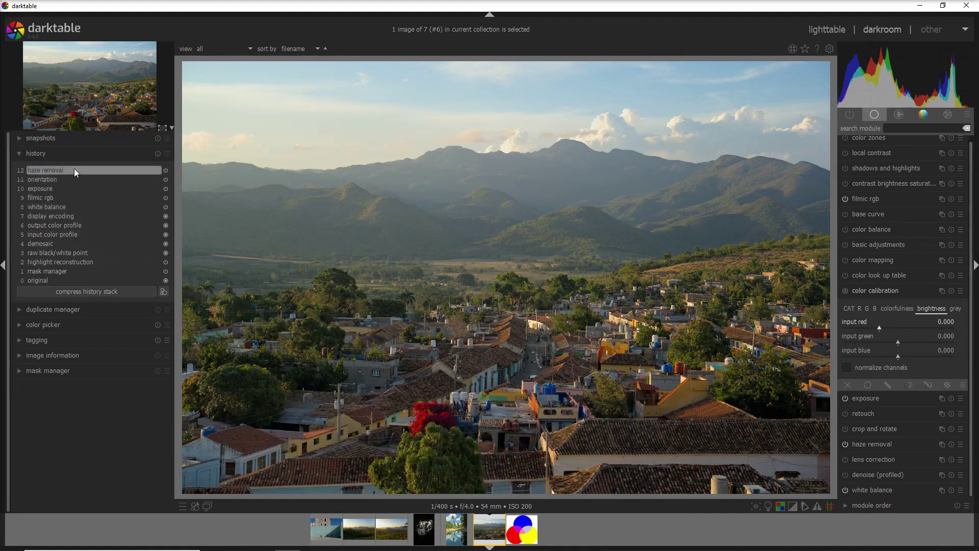
pyautogui.click(48, 187)
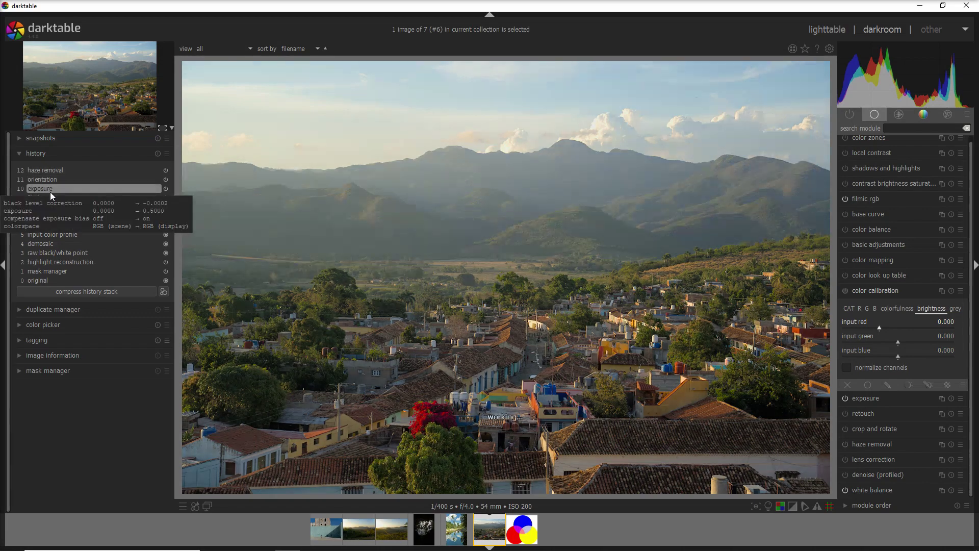
pyautogui.click(56, 197)
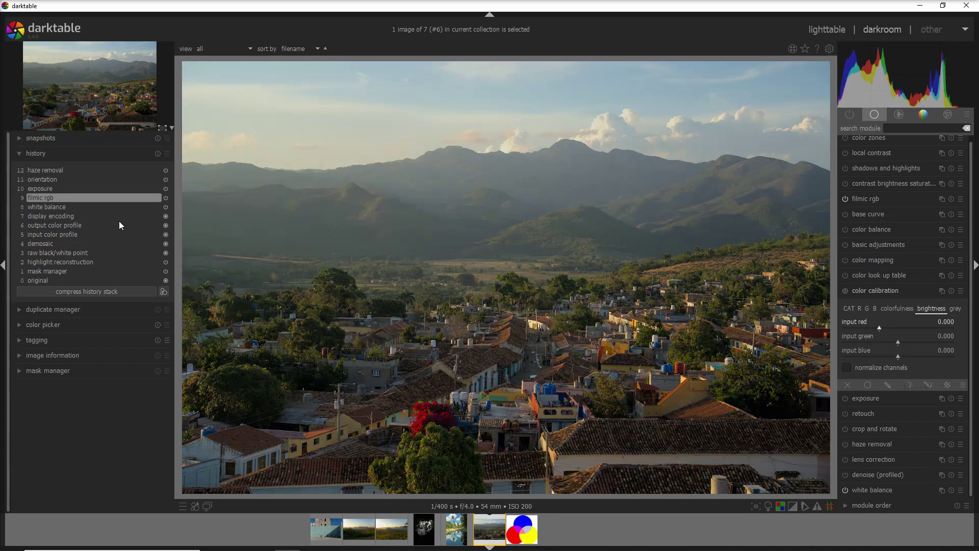
pyautogui.click(57, 189)
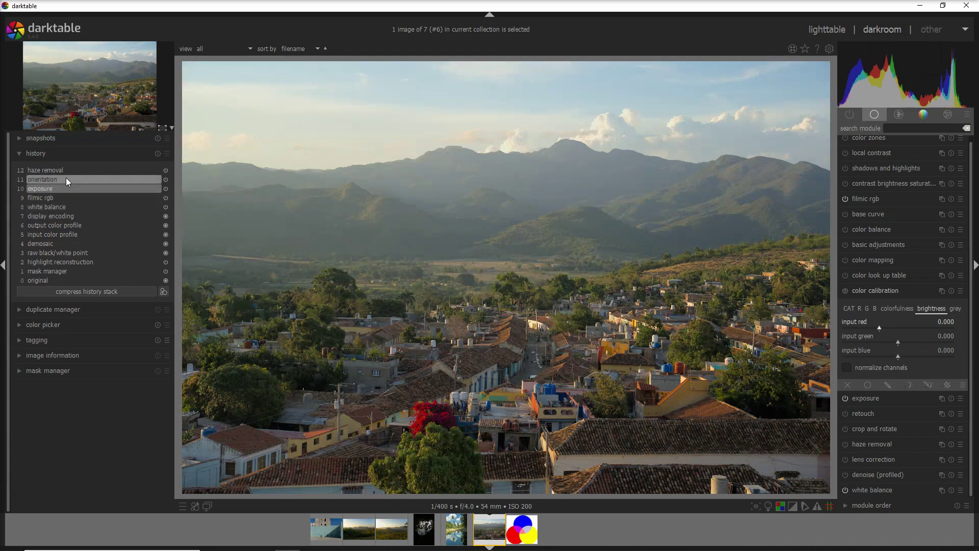
pyautogui.click(69, 171)
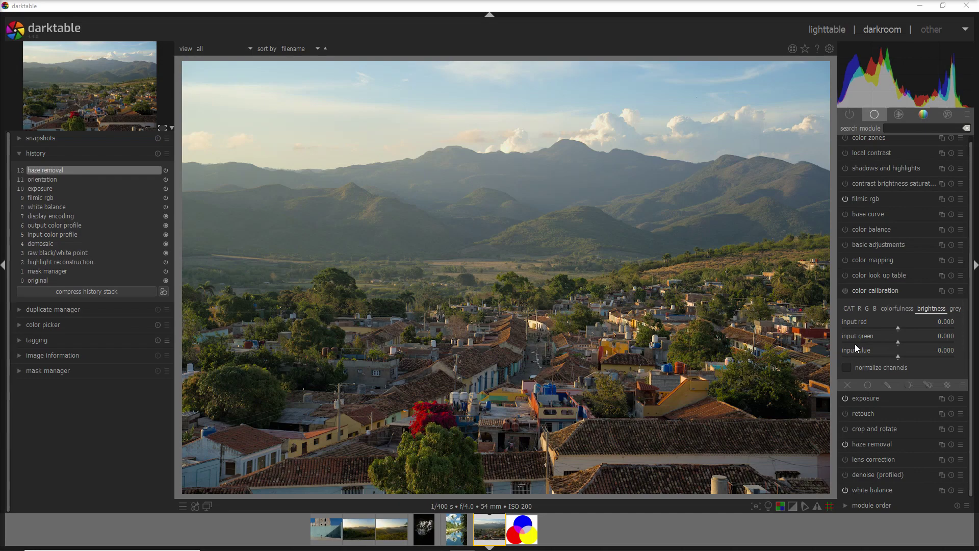
# - Enable color calibration on the Trinidad photo and set colorfulness red to 0.655 and blue to 0.336
pyautogui.click(898, 309)
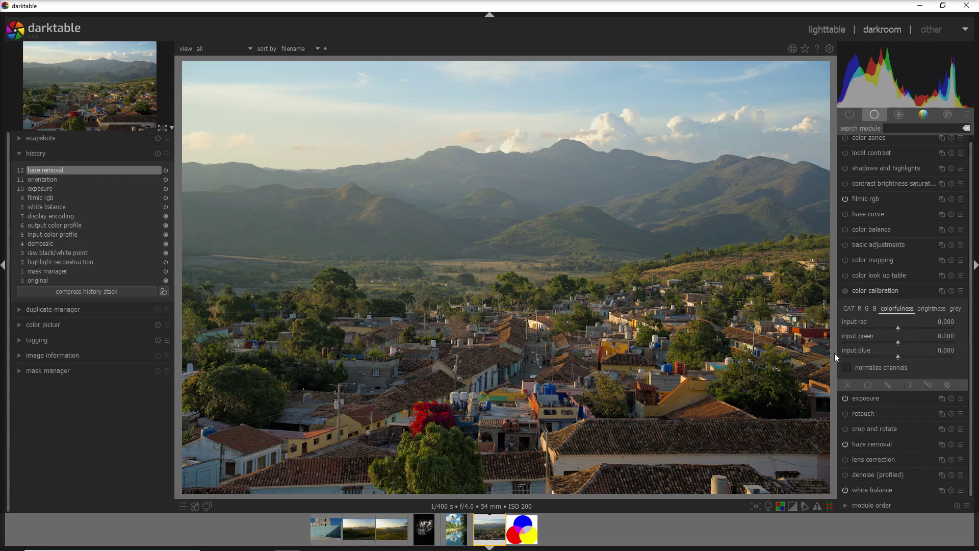
pyautogui.click(845, 295)
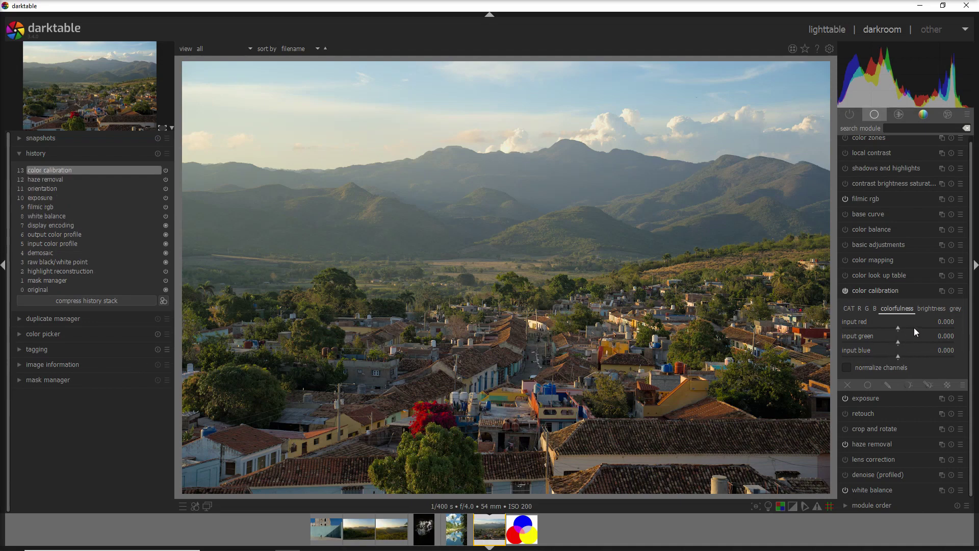
pyautogui.click(914, 327)
pyautogui.moveTo(919, 328)
pyautogui.mouseDown()
pyautogui.moveTo(953, 332)
pyautogui.moveTo(913, 335)
pyautogui.moveTo(934, 338)
pyautogui.moveTo(923, 338)
pyautogui.moveTo(935, 342)
pyautogui.moveTo(938, 362)
pyautogui.mouseUp()
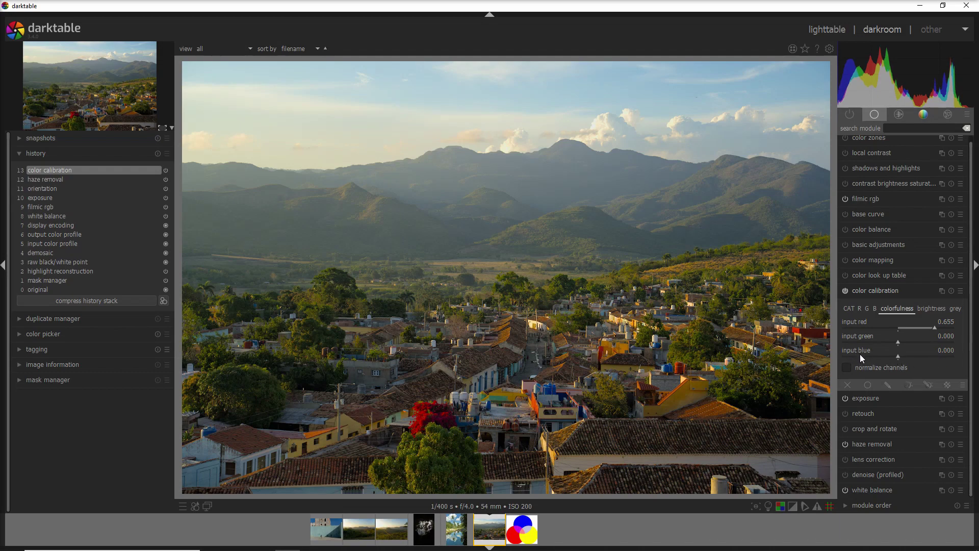
pyautogui.moveTo(886, 358); pyautogui.dragTo(916, 359)
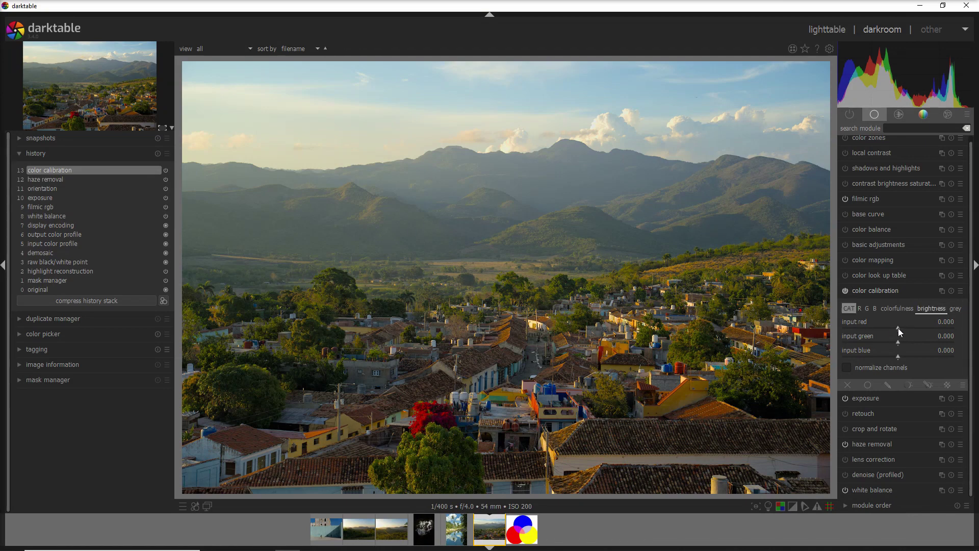
# - Set brightness input red to 0.055 and input blue to -0.491, keeping green at zero
pyautogui.moveTo(898, 328); pyautogui.dragTo(902, 328)
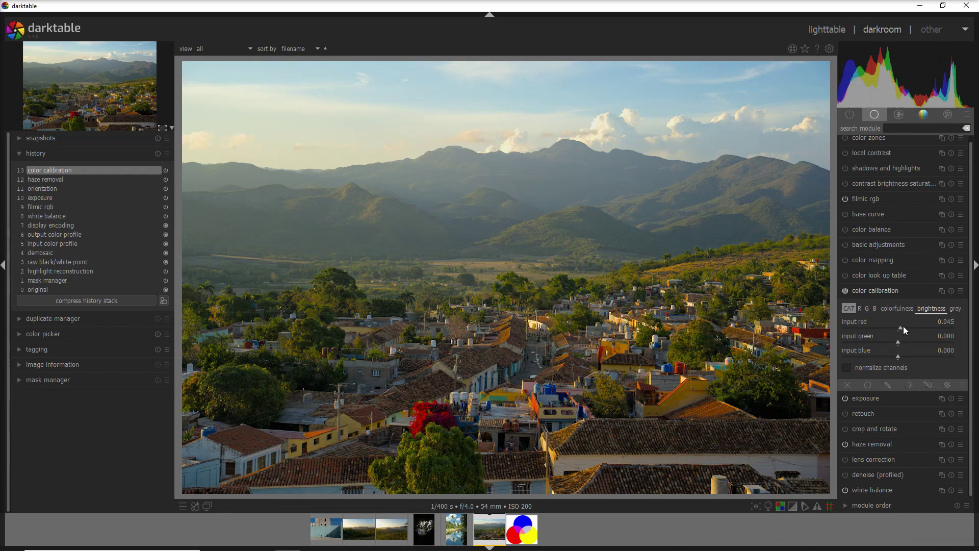
pyautogui.moveTo(902, 326); pyautogui.dragTo(902, 340)
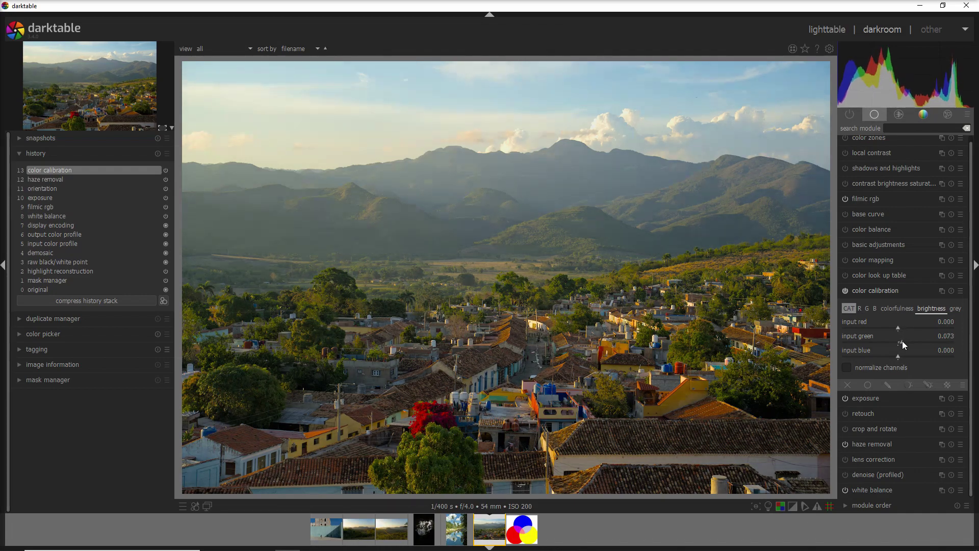
pyautogui.moveTo(902, 340); pyautogui.dragTo(895, 336)
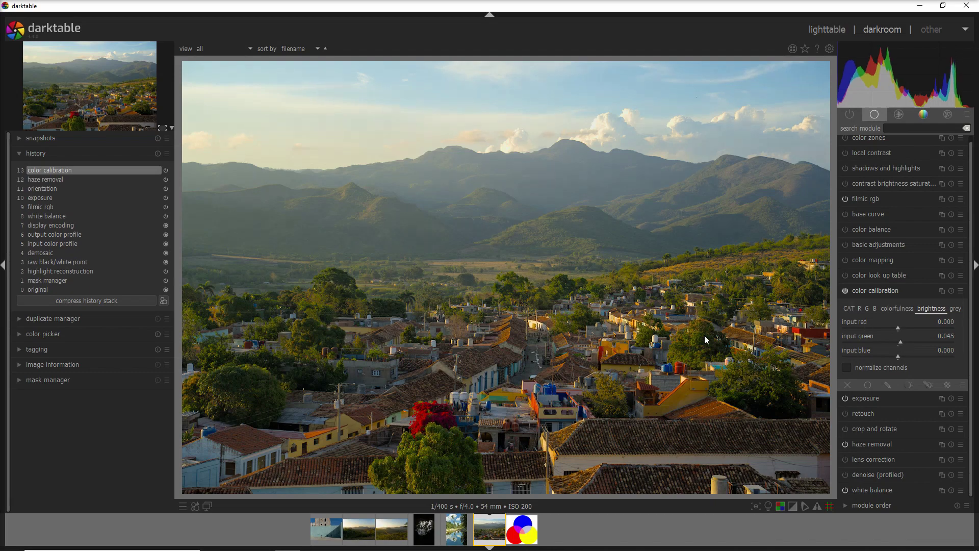
pyautogui.doubleClick(900, 345)
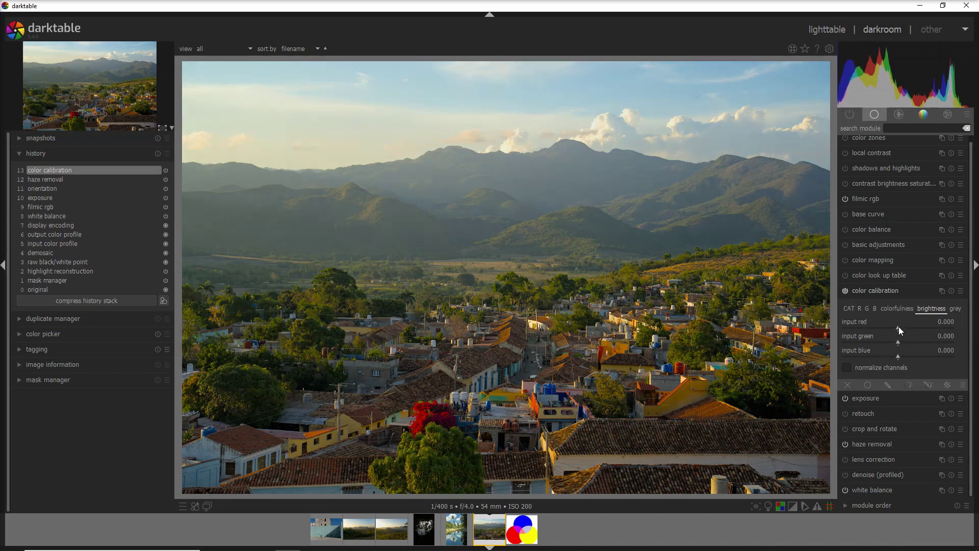
pyautogui.moveTo(898, 327); pyautogui.dragTo(901, 328)
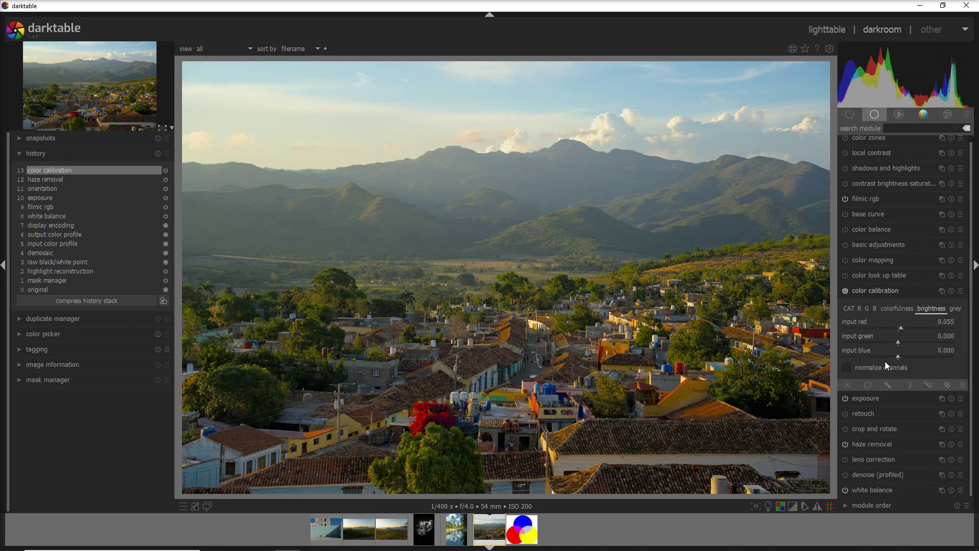
pyautogui.moveTo(899, 357); pyautogui.dragTo(870, 363)
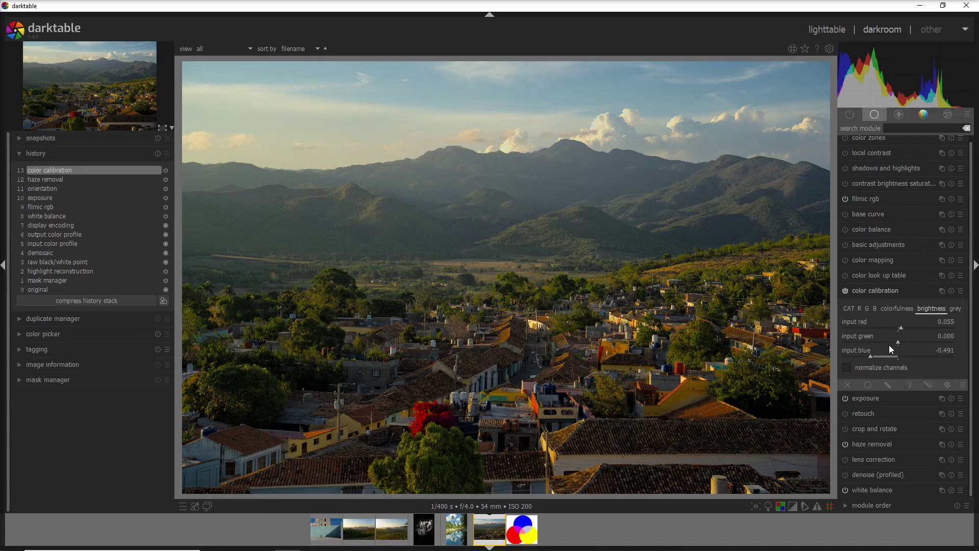
# - Reset the first instance's blue brightness to zero and create a new color calibration instance
pyautogui.doubleClick(872, 356)
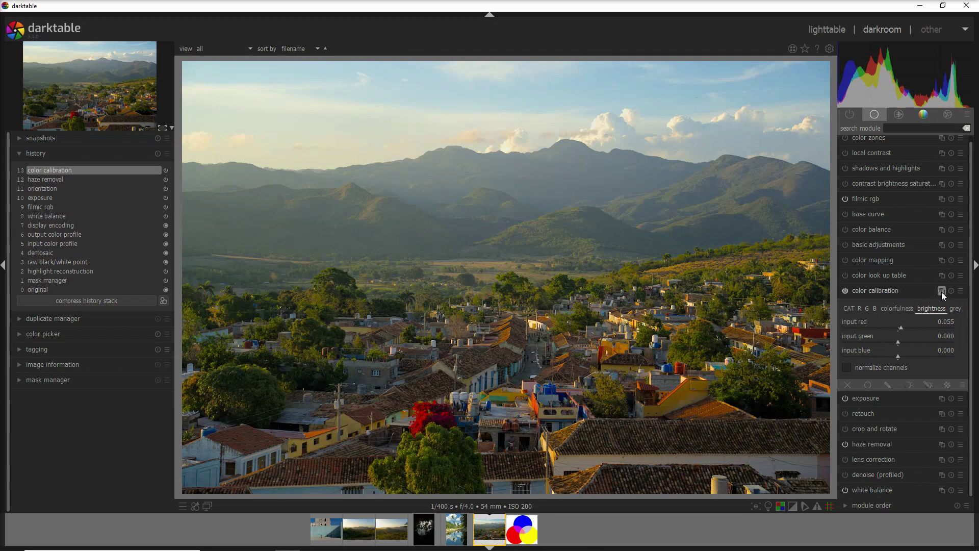
pyautogui.click(942, 292)
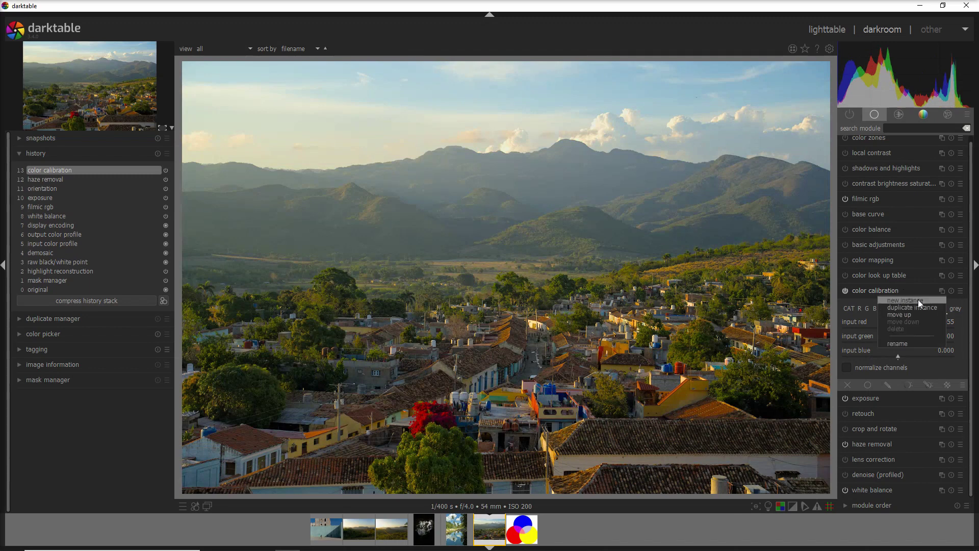
pyautogui.click(918, 299)
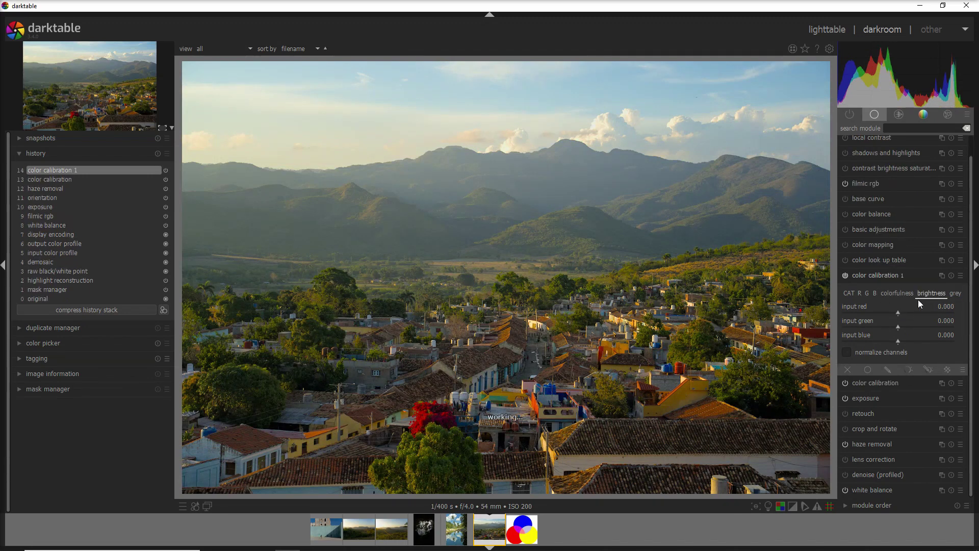
# - Set the new instance's input blue brightness to -0.445 and show its drawn & parametric mask options
pyautogui.click(879, 339)
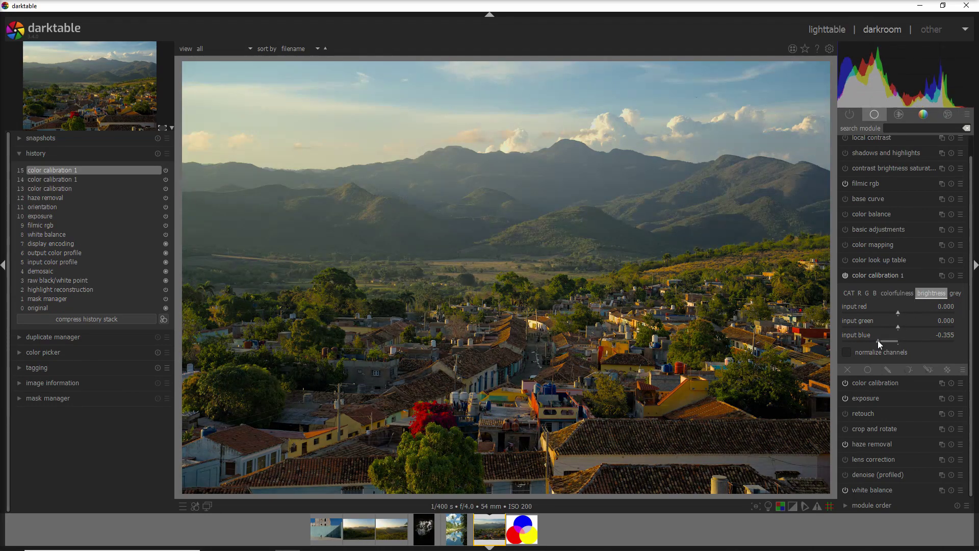
pyautogui.moveTo(877, 341); pyautogui.dragTo(873, 342)
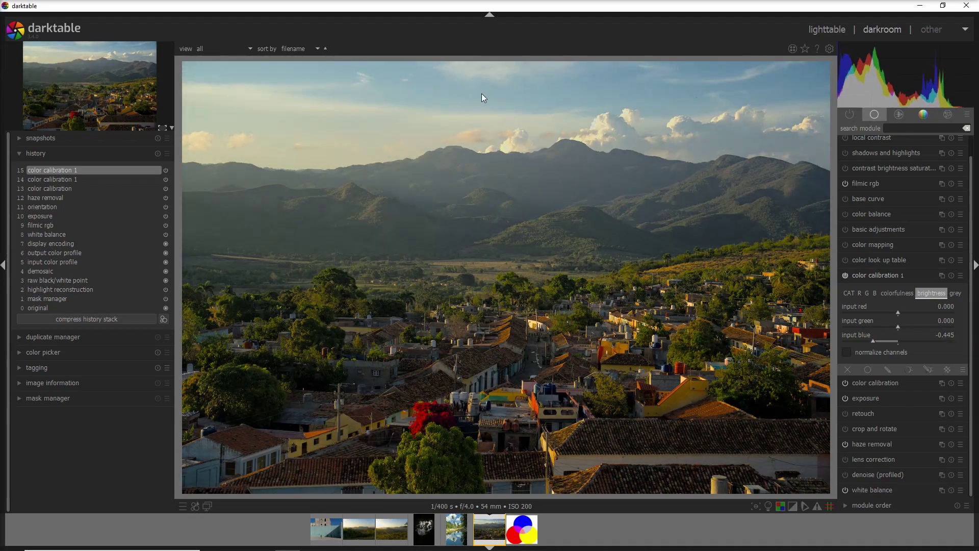
pyautogui.click(934, 368)
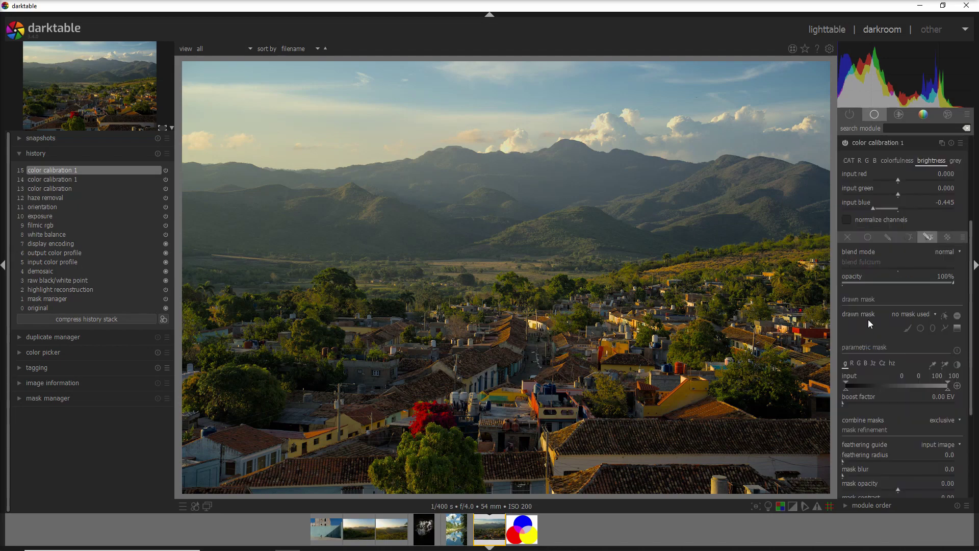
# - Place a gradient mask across the sky and limit the parametric mask to the bright sky
pyautogui.click(953, 329)
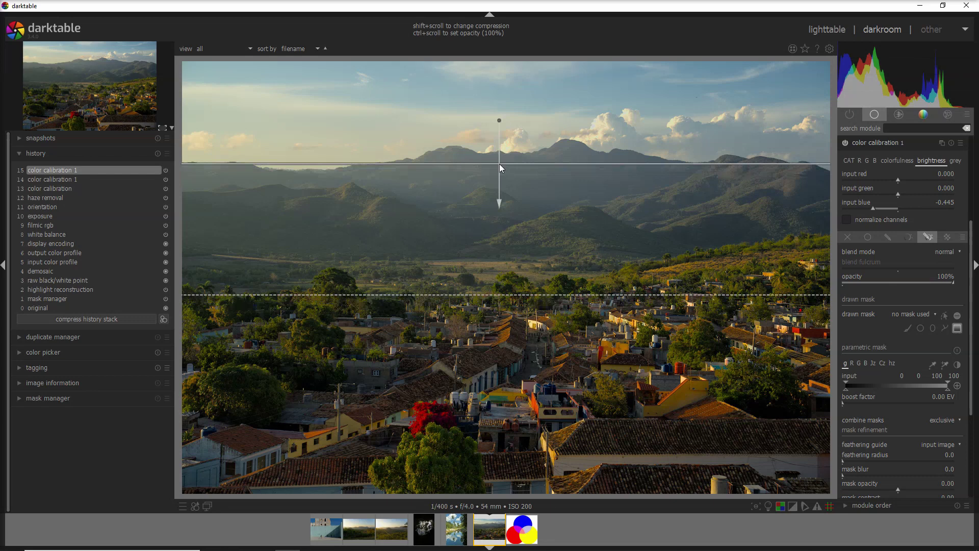
pyautogui.click(500, 164)
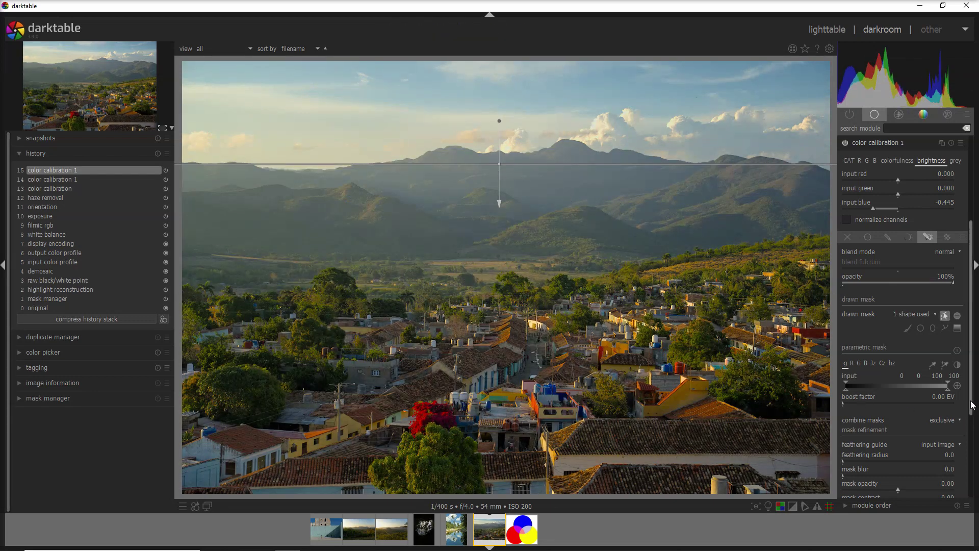
pyautogui.scroll(-3, 973, 357)
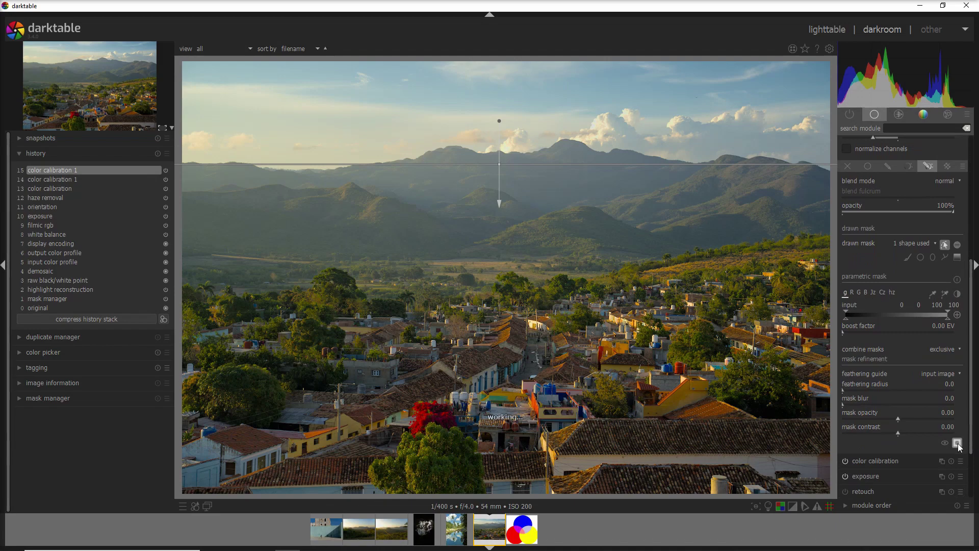
pyautogui.click(958, 443)
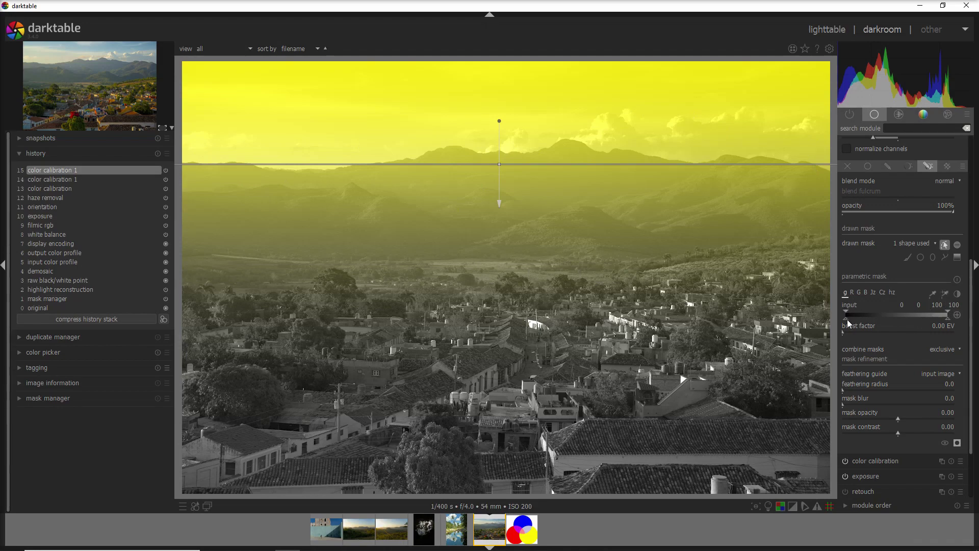
pyautogui.moveTo(846, 320); pyautogui.dragTo(878, 313)
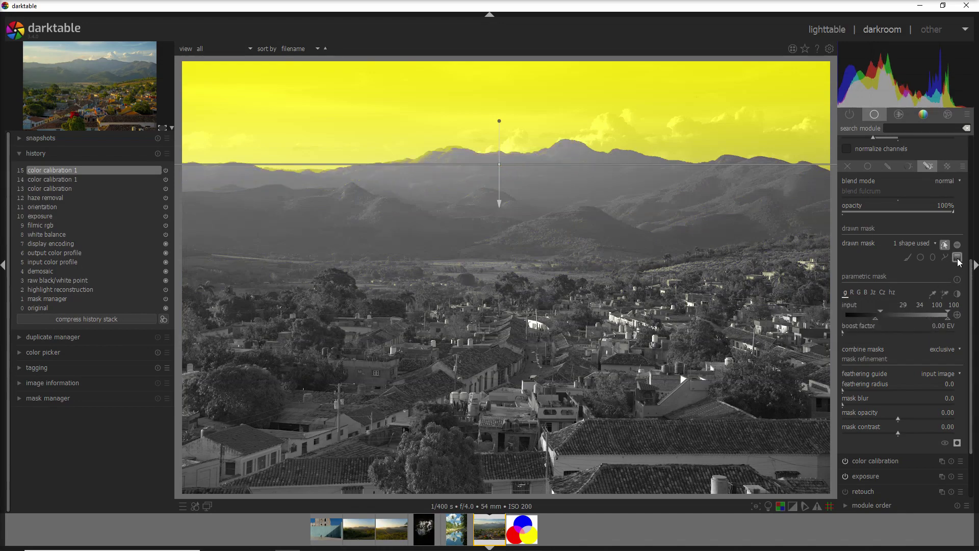
pyautogui.click(958, 440)
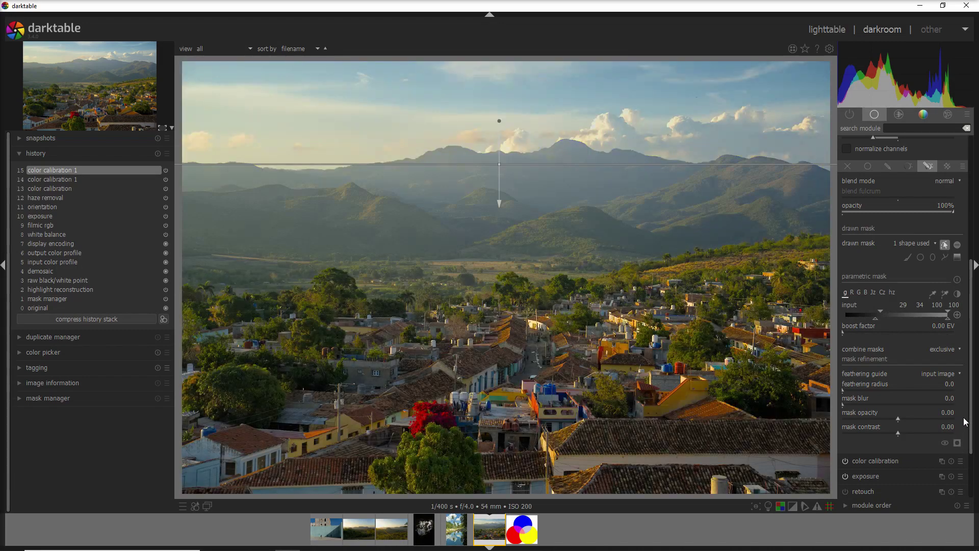
# - Toggle color calibration 1 off and on to compare, then fine-tune input blue to -0.400
pyautogui.moveTo(972, 388); pyautogui.dragTo(972, 305)
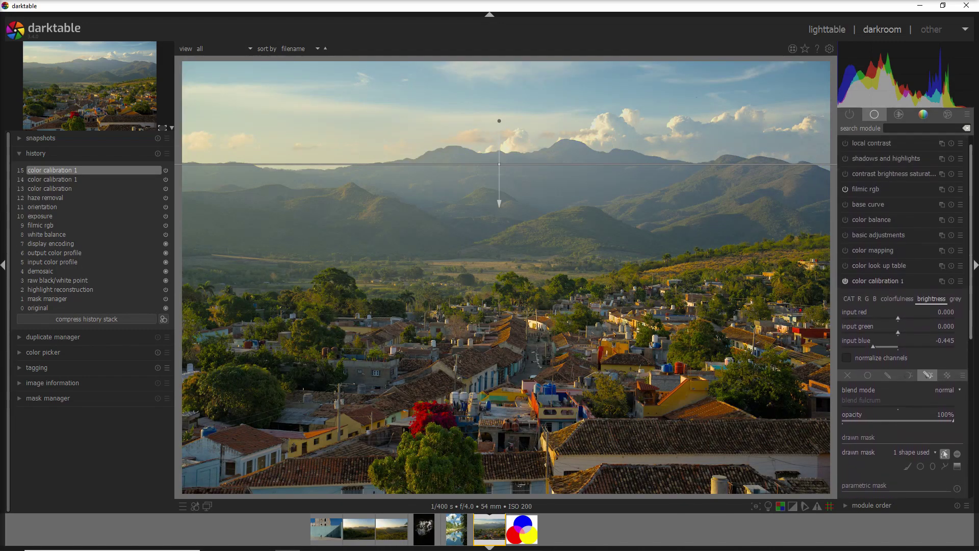
pyautogui.click(845, 282)
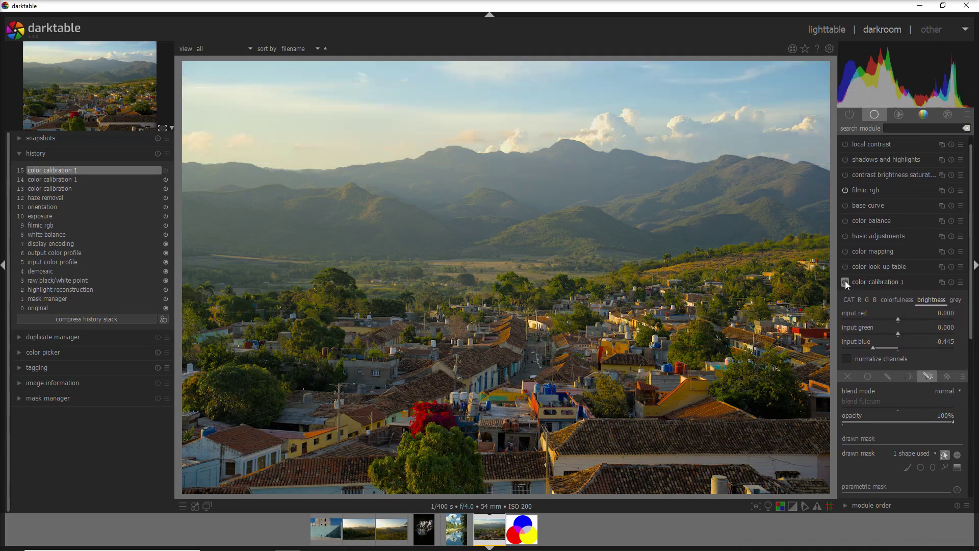
pyautogui.click(845, 282)
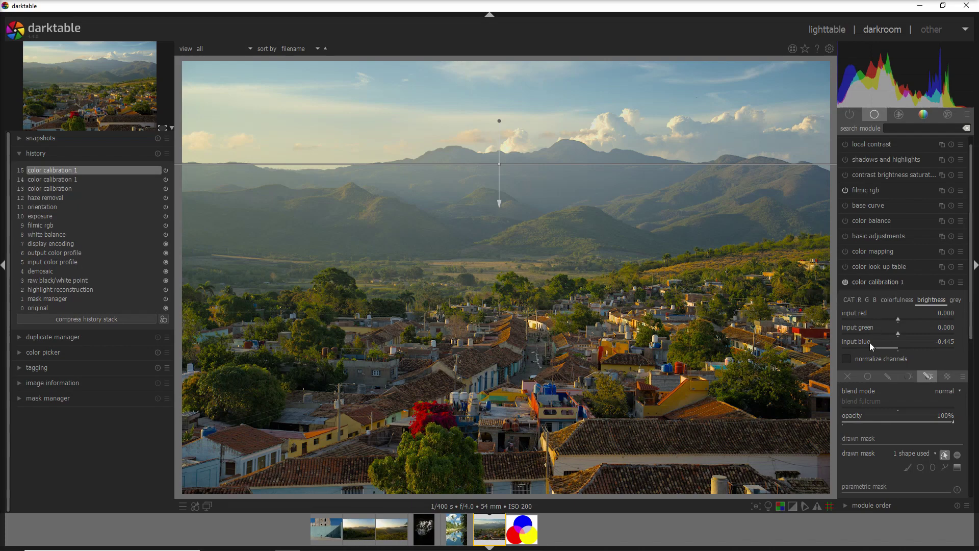
pyautogui.moveTo(874, 347)
pyautogui.mouseDown()
pyautogui.moveTo(836, 347)
pyautogui.moveTo(876, 350)
pyautogui.mouseUp()
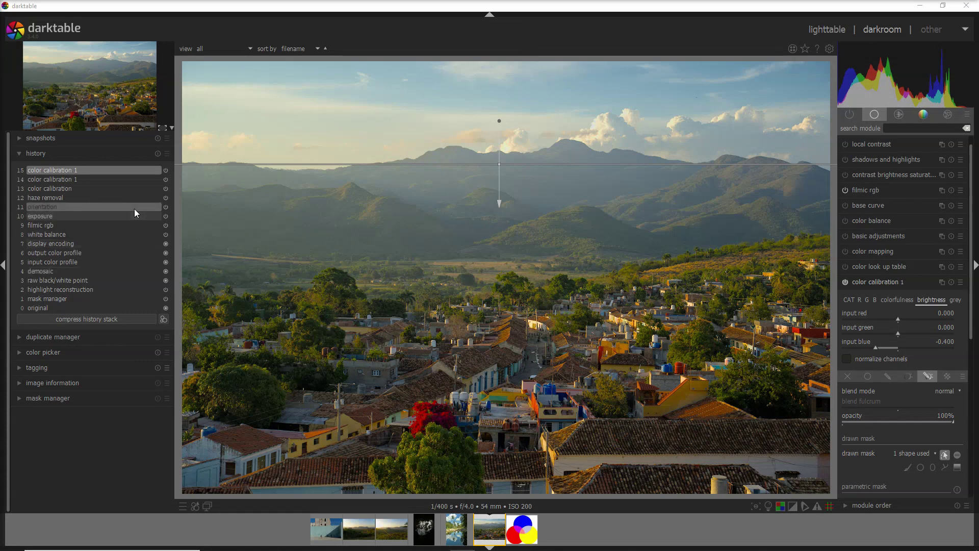
# - Compress the history stack, then check haze removal and return to the final color calibration 1 step
pyautogui.click(34, 317)
pyautogui.click(56, 190)
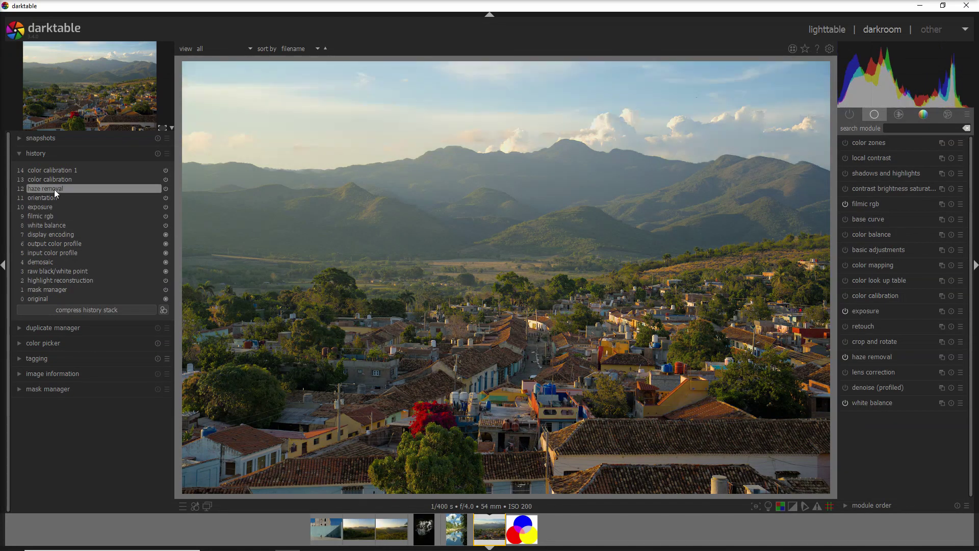
pyautogui.click(56, 170)
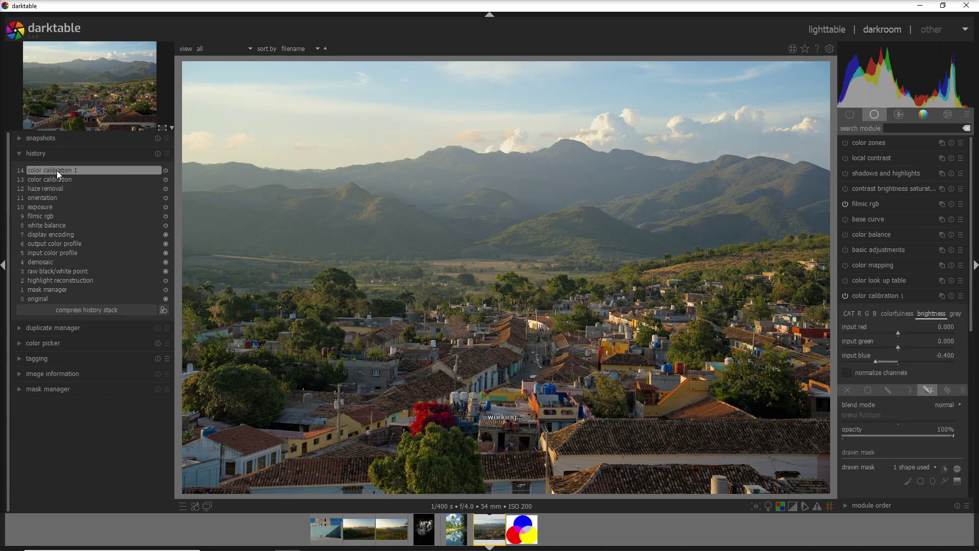
pyautogui.moveTo(57, 171)
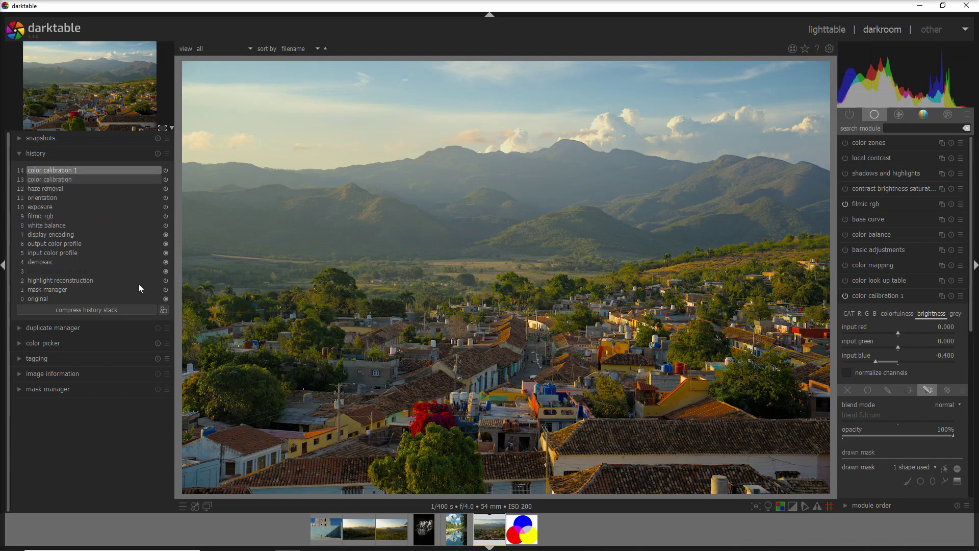
# - Open the cave photo, compare its exposure step against the color calibration step, zoomed toward the climber
pyautogui.click(426, 535)
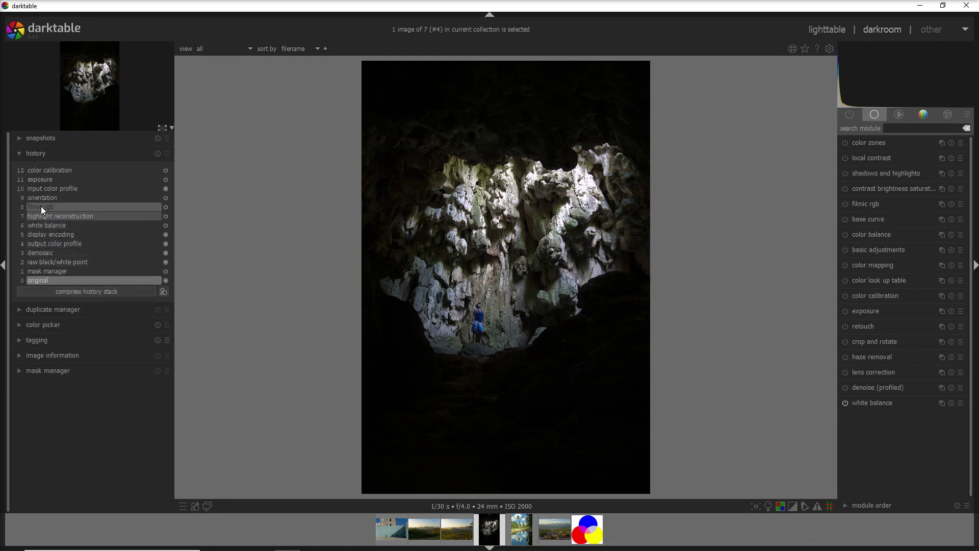
pyautogui.click(48, 180)
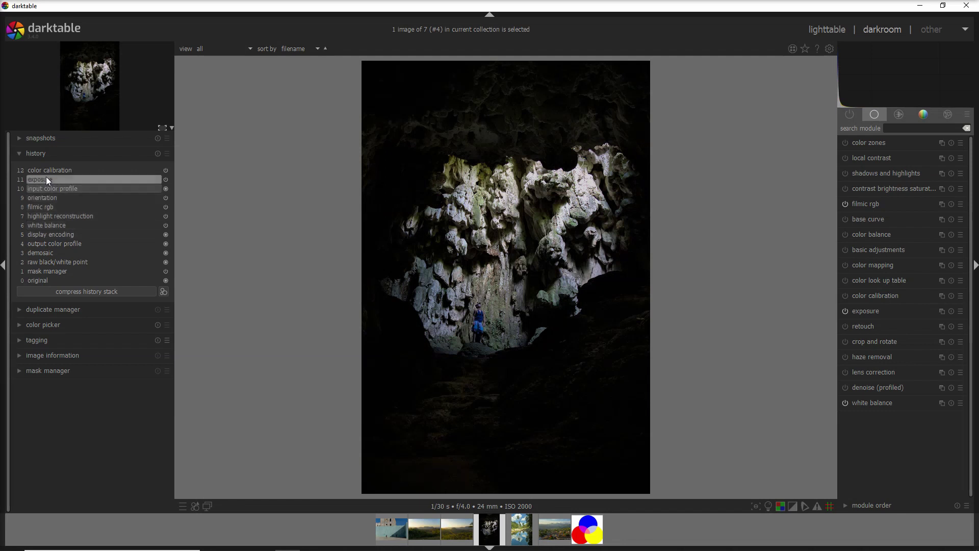
pyautogui.moveTo(48, 173)
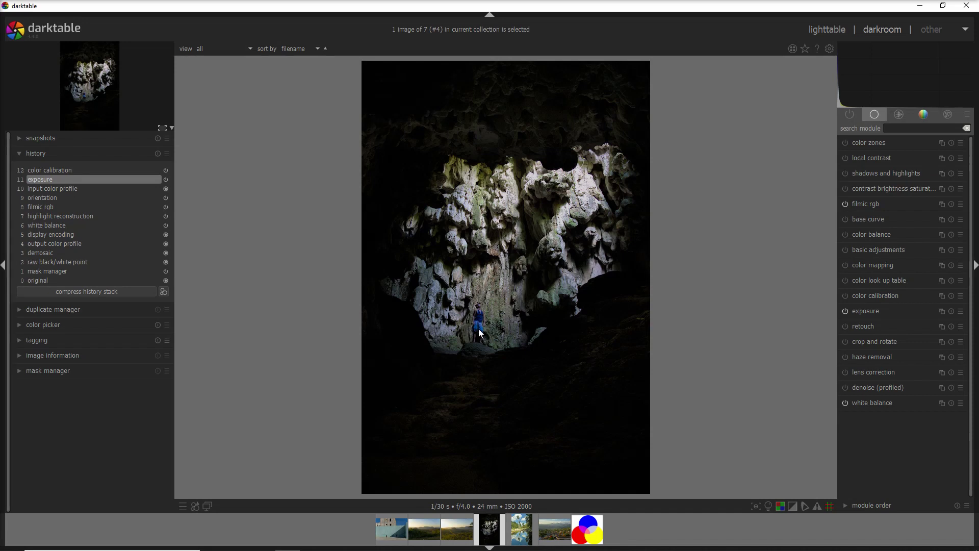
pyautogui.scroll(1, 501, 323)
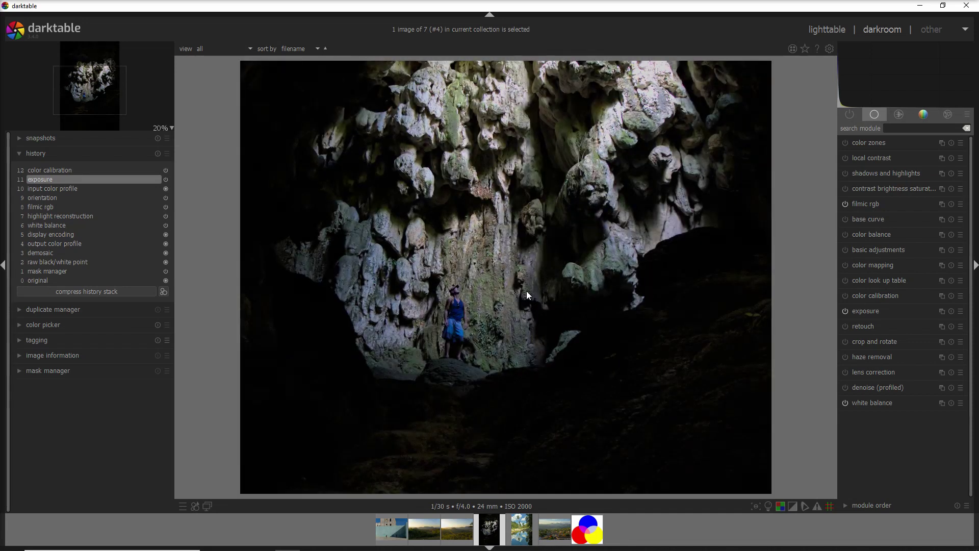
pyautogui.moveTo(526, 291); pyautogui.dragTo(532, 432)
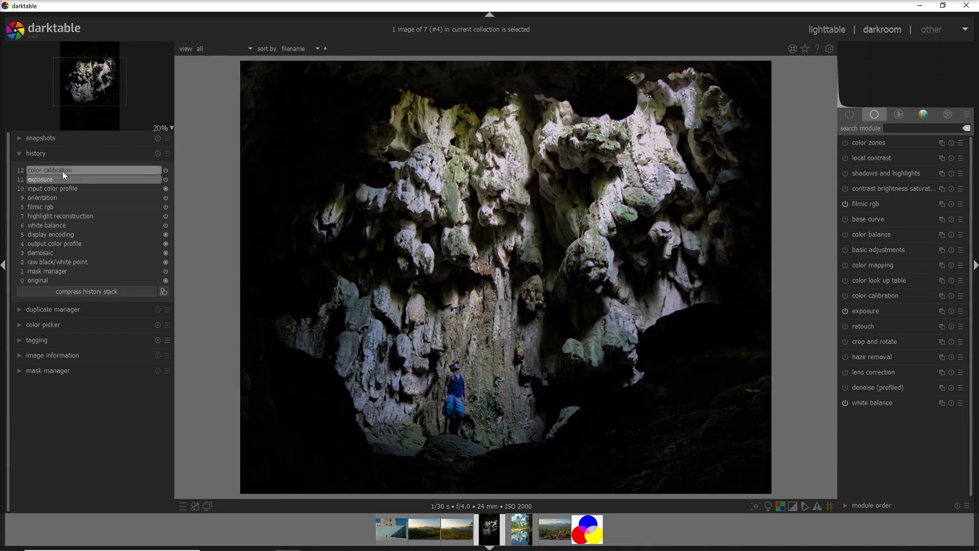
pyautogui.click(62, 170)
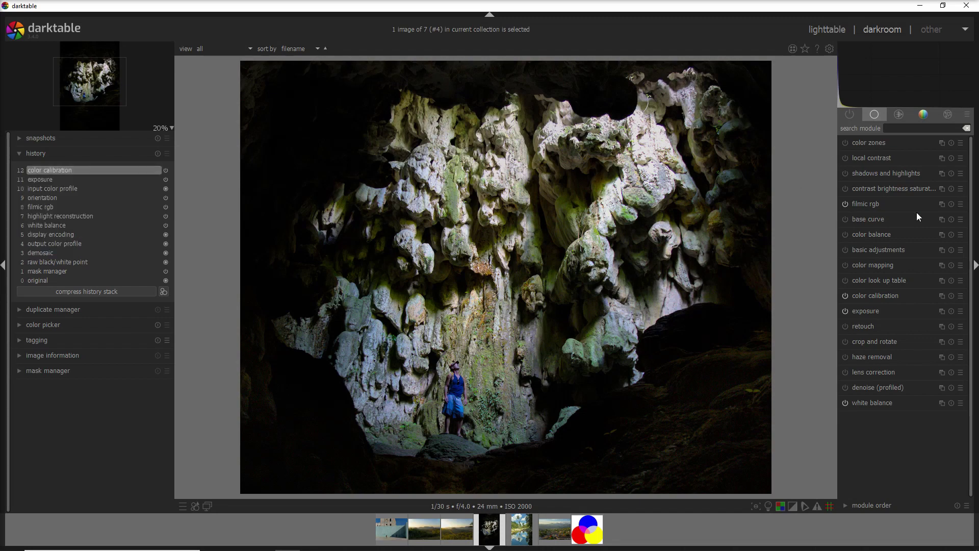
# - In the cave photo's masked color calibration, set green colorfulness to 2 (typed 1+1) and adjust red colorfulness
pyautogui.click(889, 296)
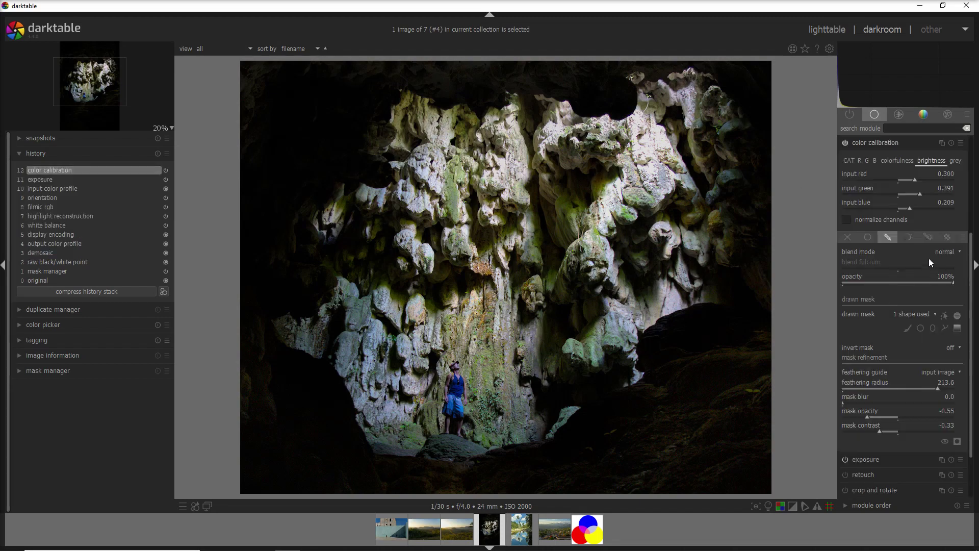
pyautogui.click(898, 162)
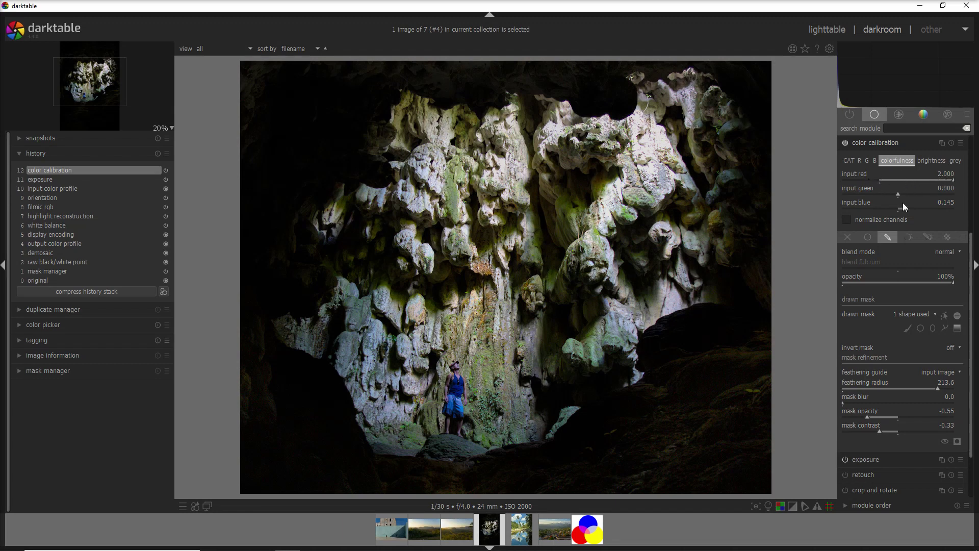
pyautogui.moveTo(899, 194); pyautogui.dragTo(933, 194)
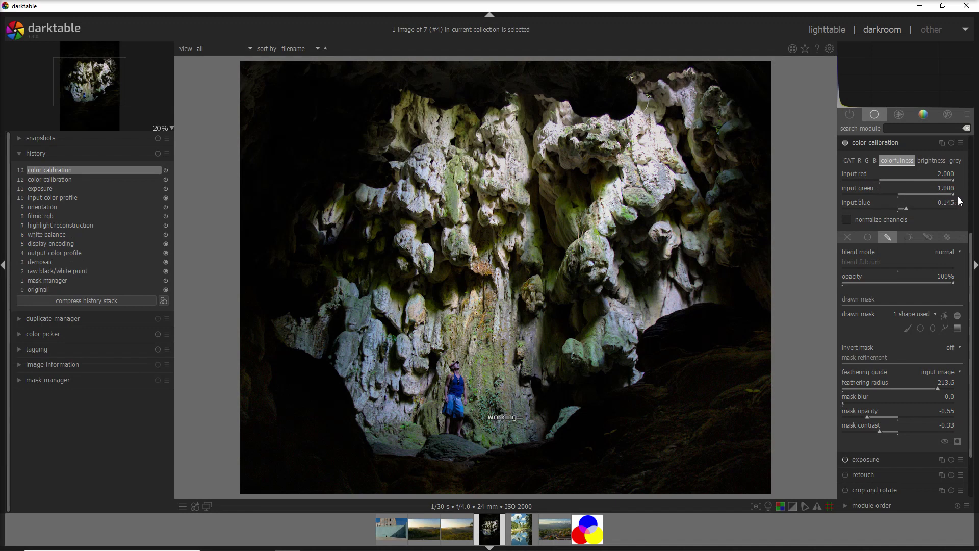
pyautogui.click(905, 195)
pyautogui.rightClick(901, 194)
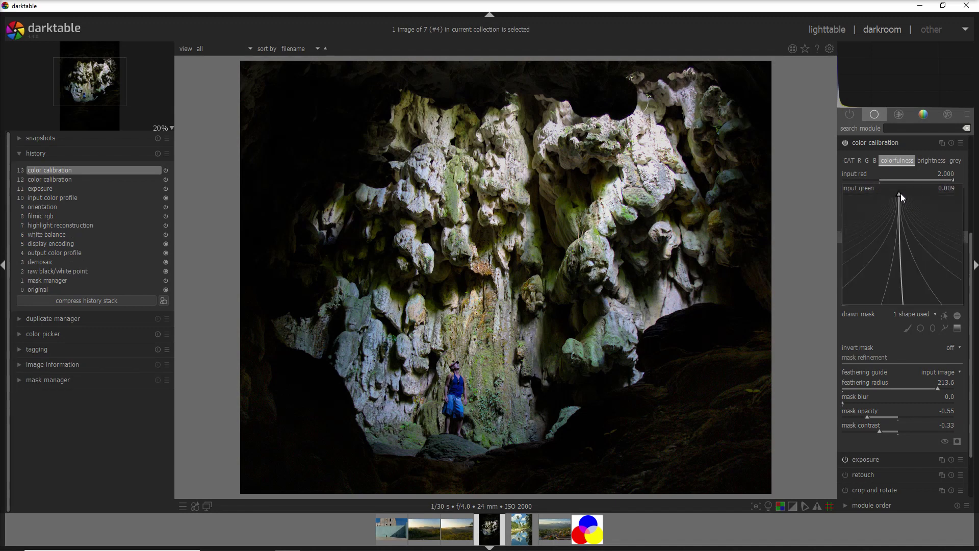
pyautogui.write('1+1')
pyautogui.press('BackSpace')
pyautogui.press('BackSpace')
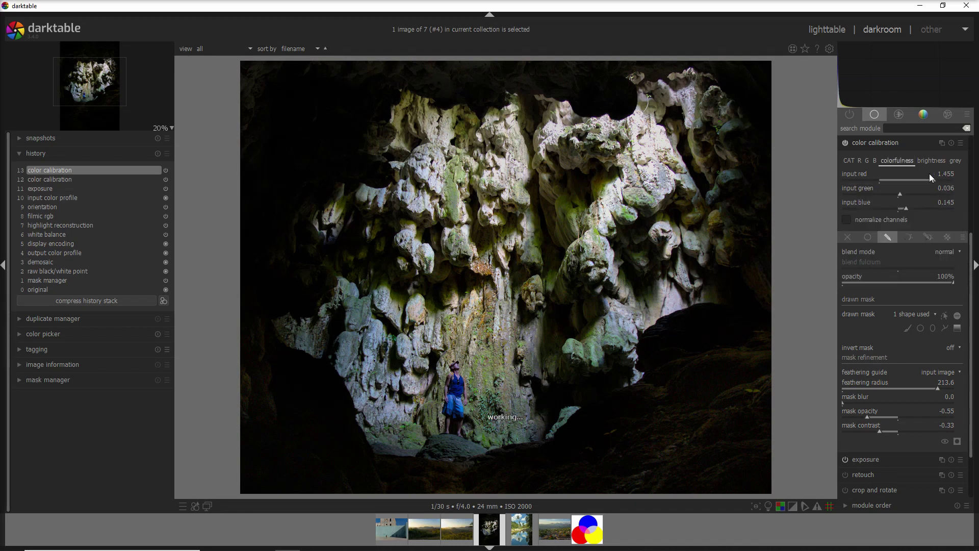
pyautogui.moveTo(894, 182)
pyautogui.mouseDown()
pyautogui.moveTo(880, 183)
pyautogui.moveTo(956, 181)
pyautogui.mouseUp()
pyautogui.click(923, 162)
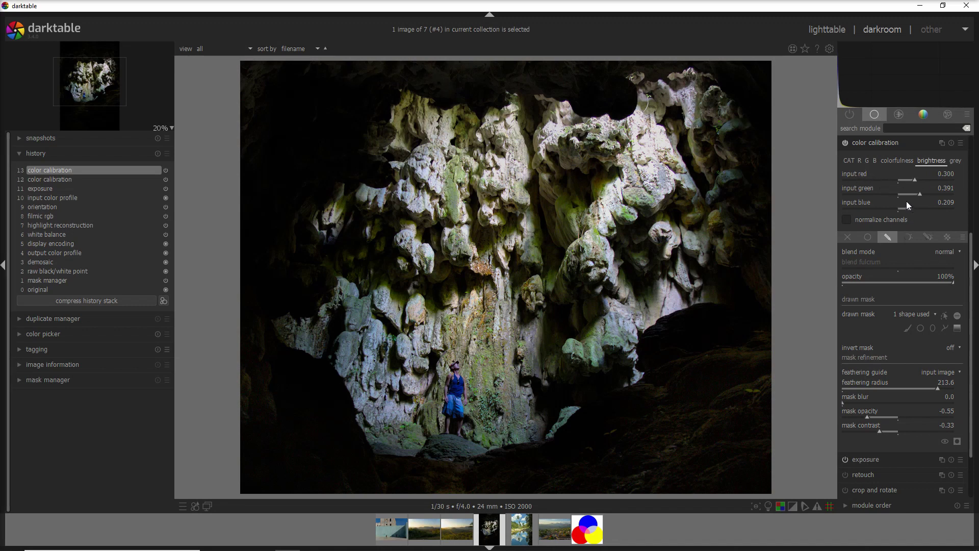
# - Compare the cave photo at history steps 11 and 13, then compress its history stack to 12 steps
pyautogui.scroll(3, 907, 201)
pyautogui.scroll(-1, 486, 387)
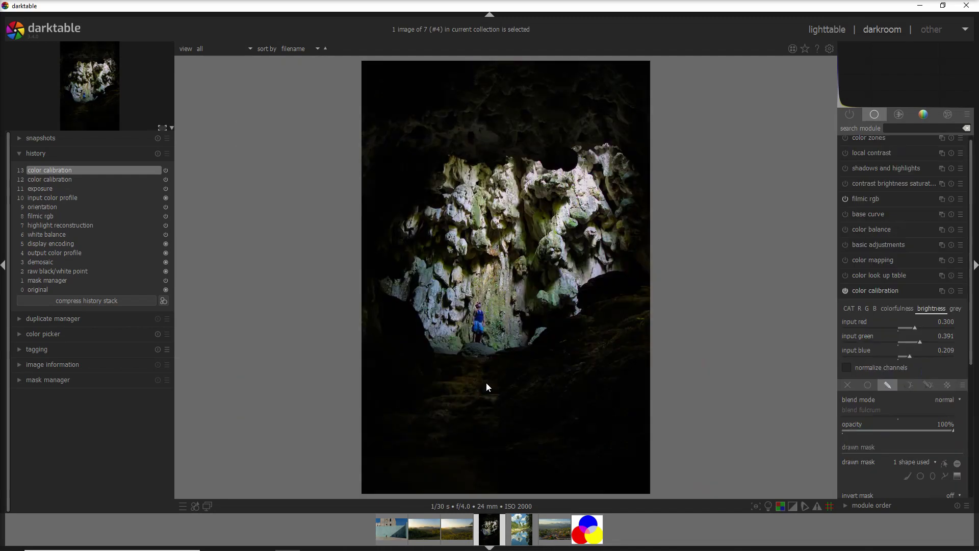
pyautogui.click(58, 190)
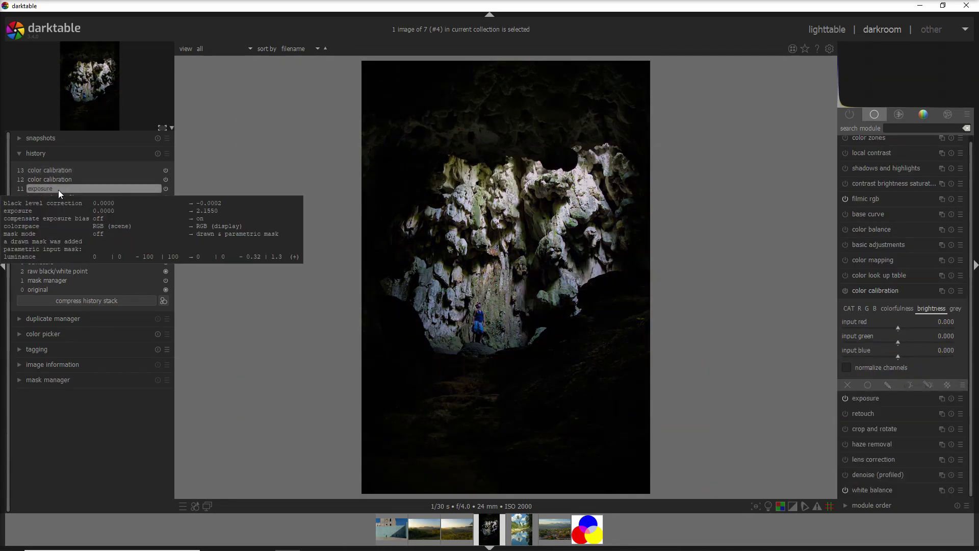
pyautogui.click(69, 170)
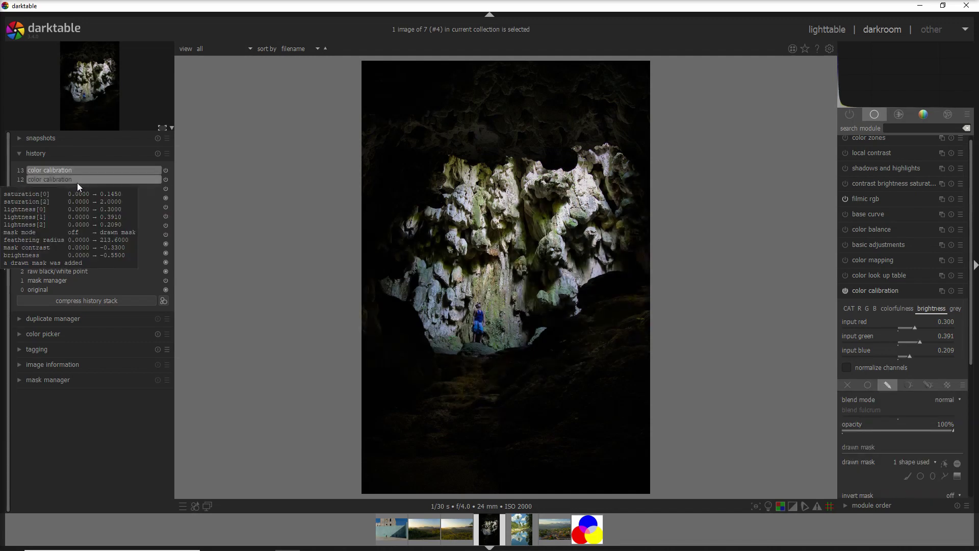
pyautogui.click(92, 300)
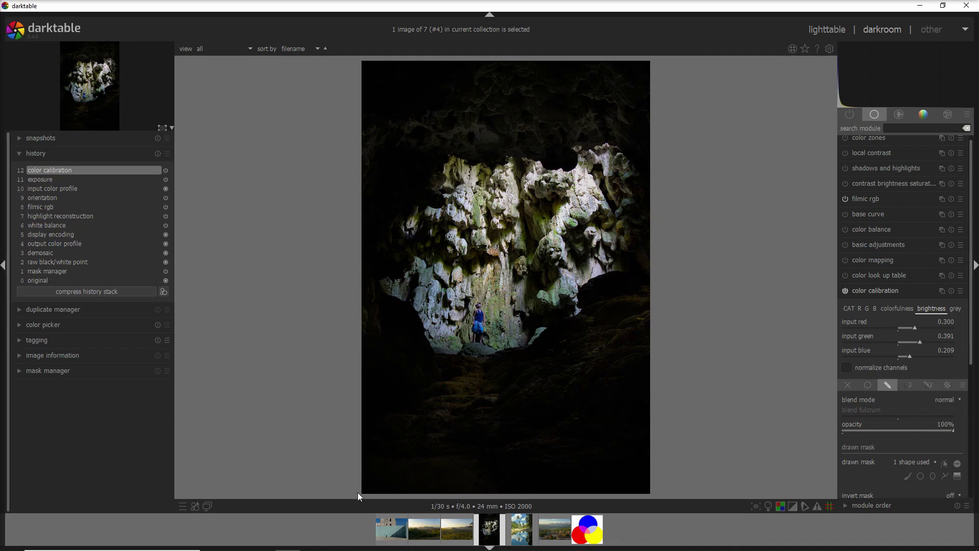
# - Open the Havana wall photo and step through its lens correction, perspective, retouch, crop and exposure edits
pyautogui.click(390, 531)
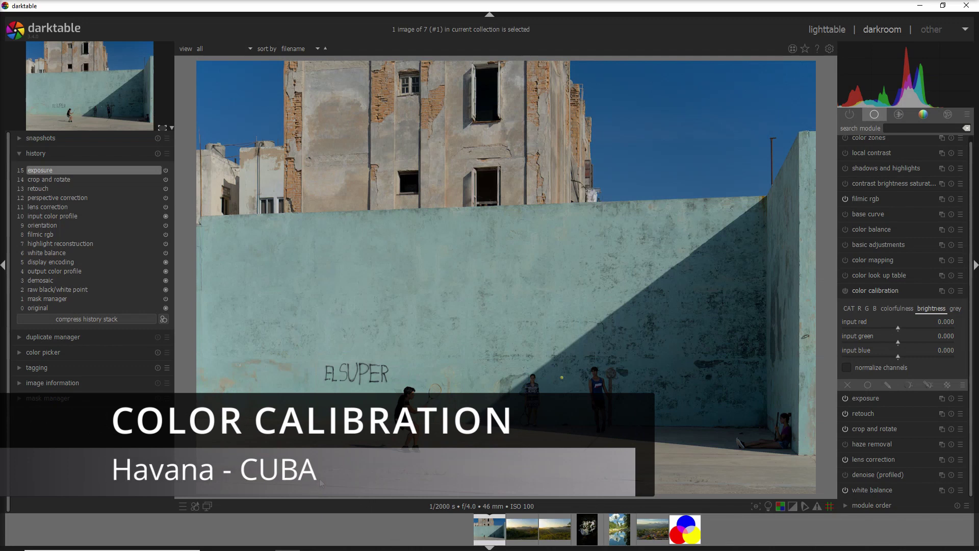
pyautogui.click(59, 207)
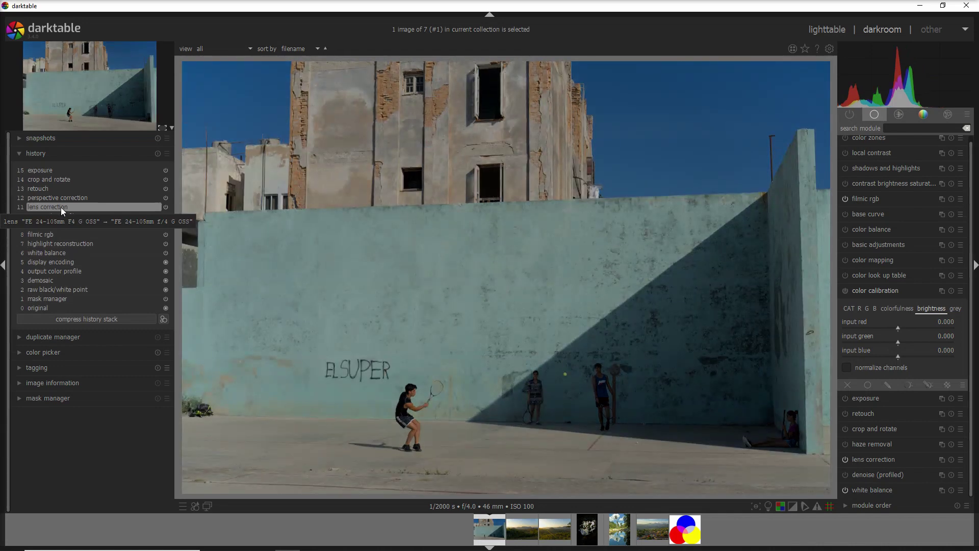
pyautogui.click(60, 197)
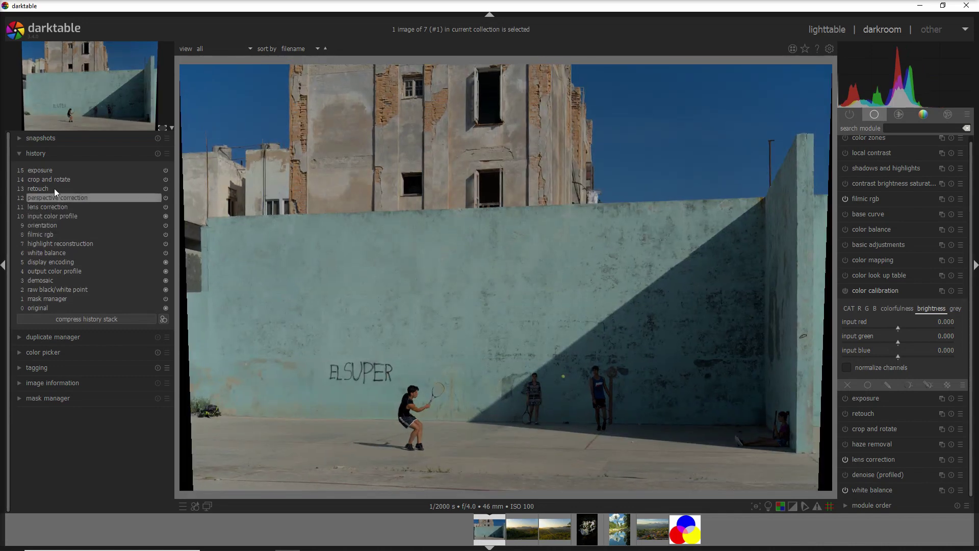
pyautogui.click(54, 189)
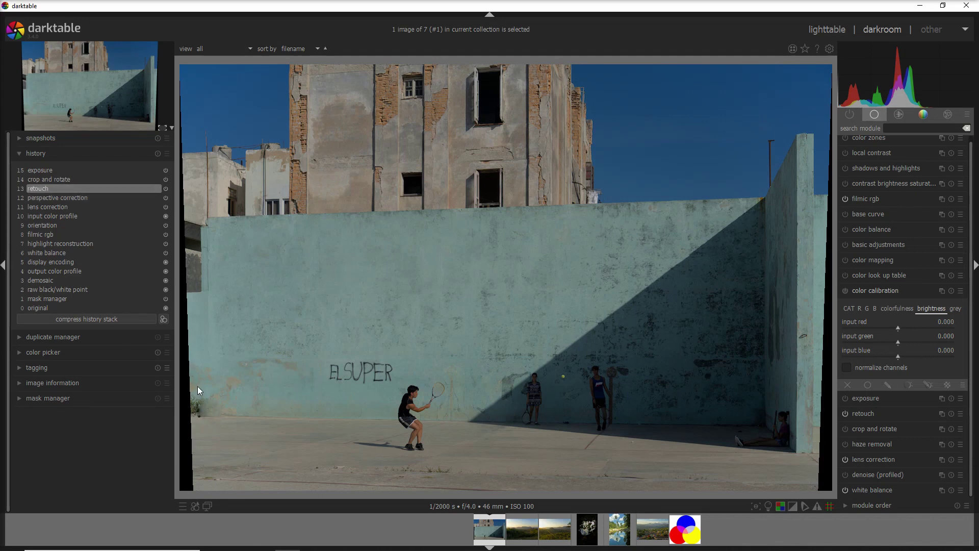
pyautogui.click(64, 180)
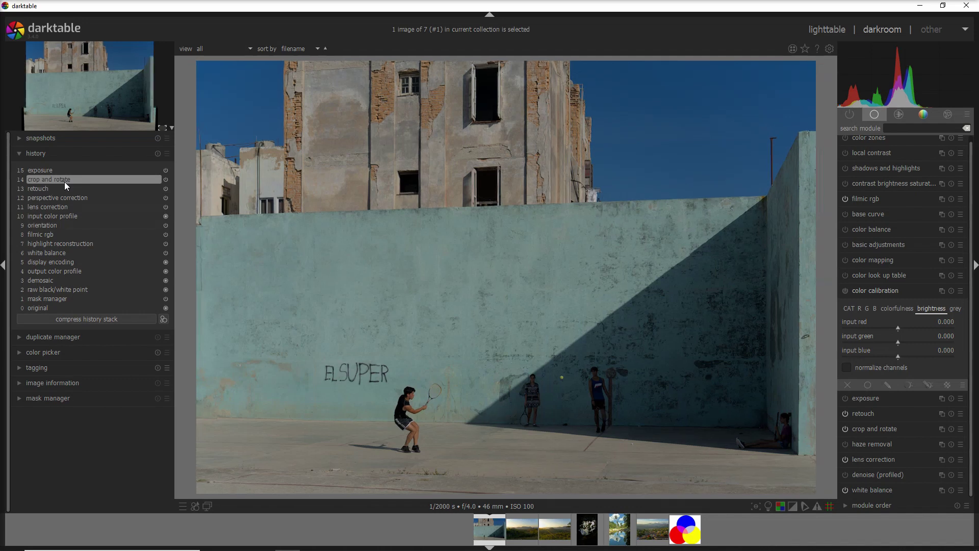
pyautogui.click(40, 169)
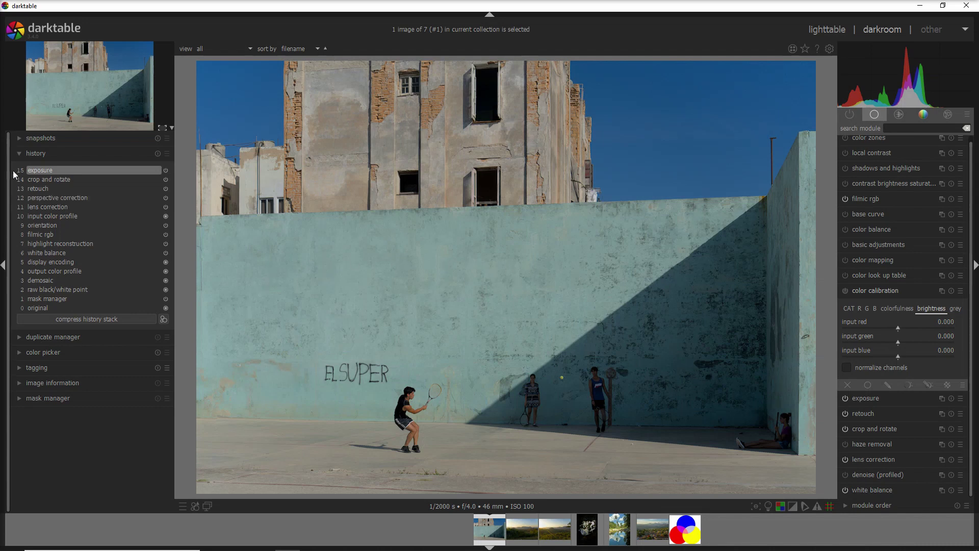
# - Enable color calibration on the Havana photo with colorfulness input red at 0.936, toggling it to compare
pyautogui.click(845, 291)
pyautogui.click(883, 307)
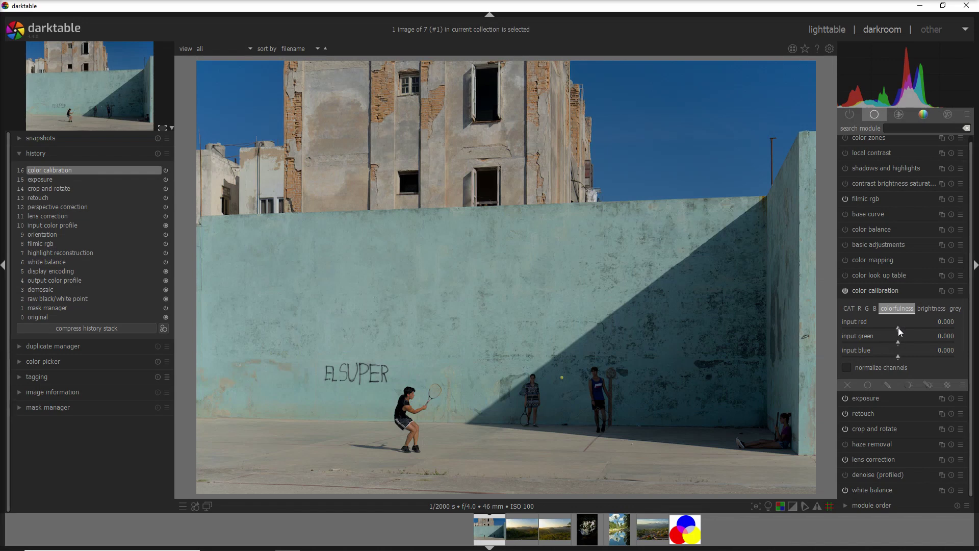
pyautogui.moveTo(899, 328); pyautogui.dragTo(951, 329)
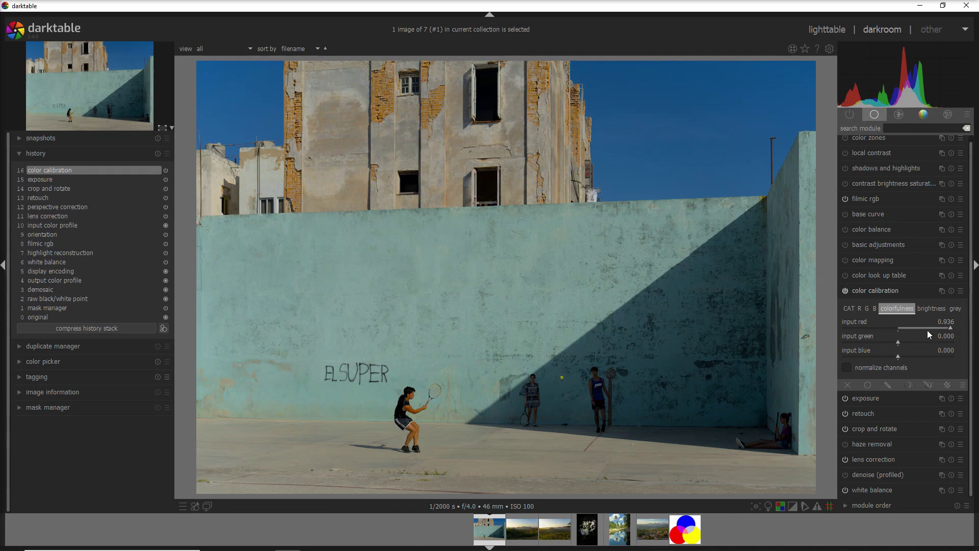
pyautogui.click(849, 292)
pyautogui.click(846, 295)
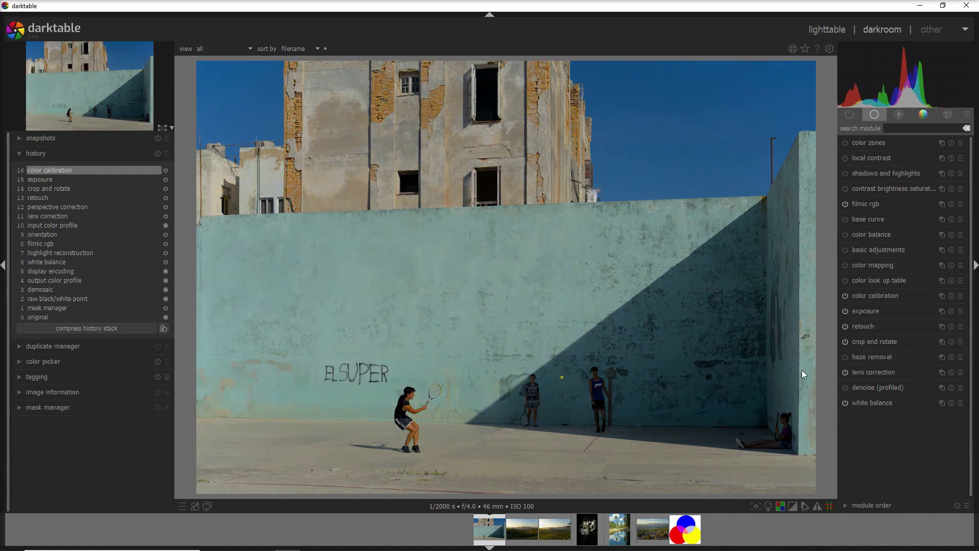
pyautogui.click(893, 296)
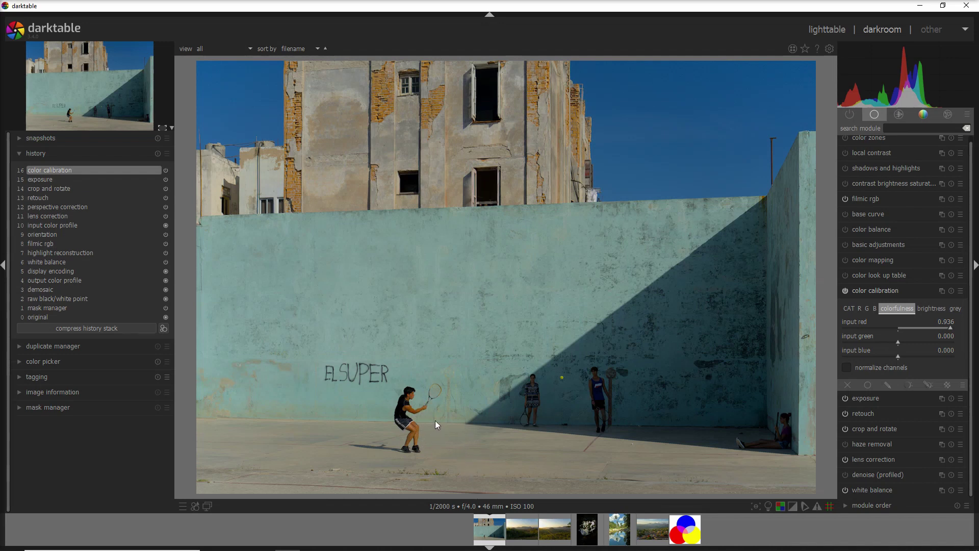
# - In color zones, sample the tennis player's warm tone and pull down saturation of the orange hues
pyautogui.click(914, 291)
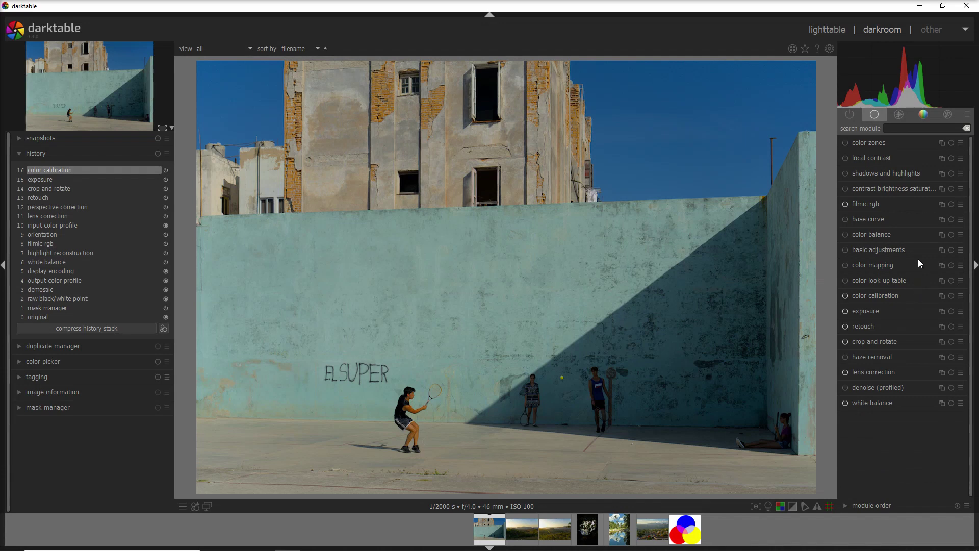
pyautogui.click(889, 143)
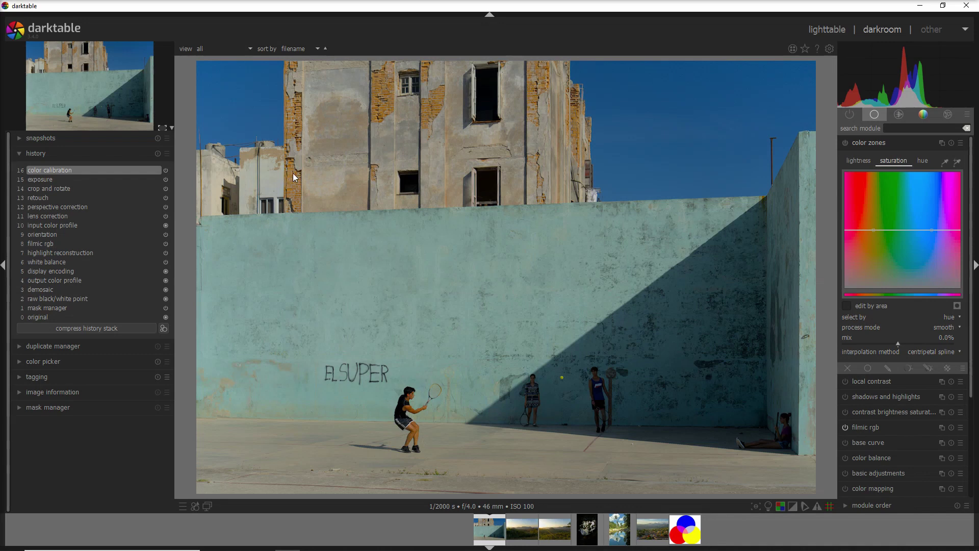
pyautogui.click(945, 161)
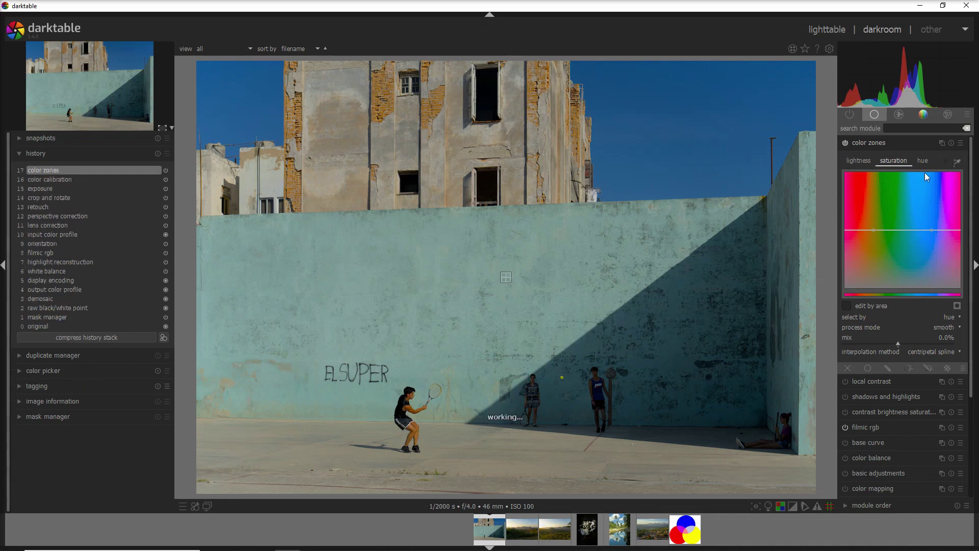
pyautogui.click(410, 436)
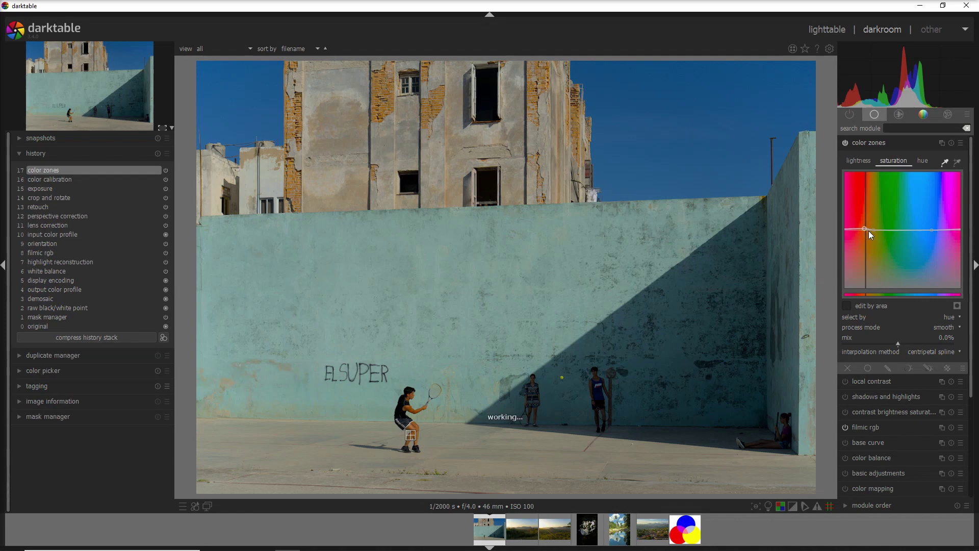
pyautogui.moveTo(867, 231); pyautogui.dragTo(863, 245)
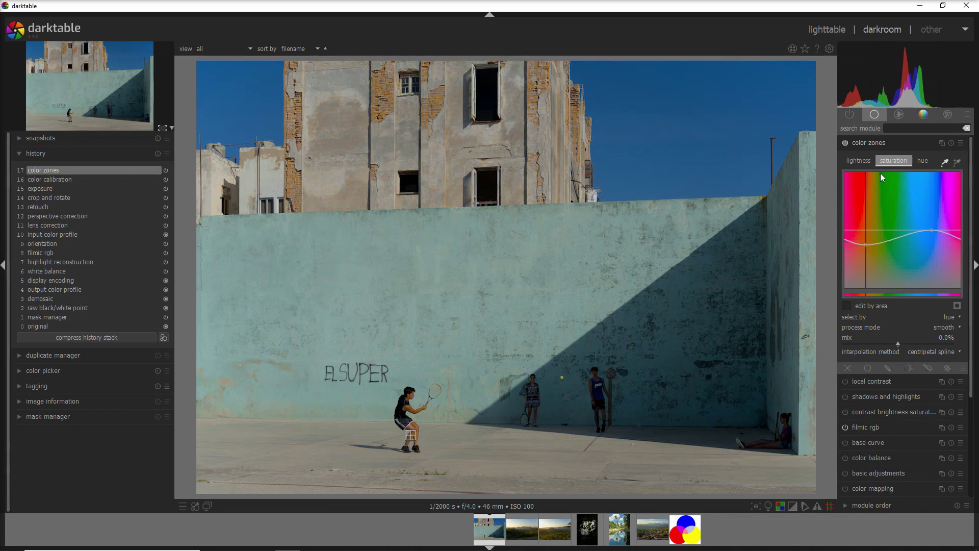
pyautogui.click(884, 144)
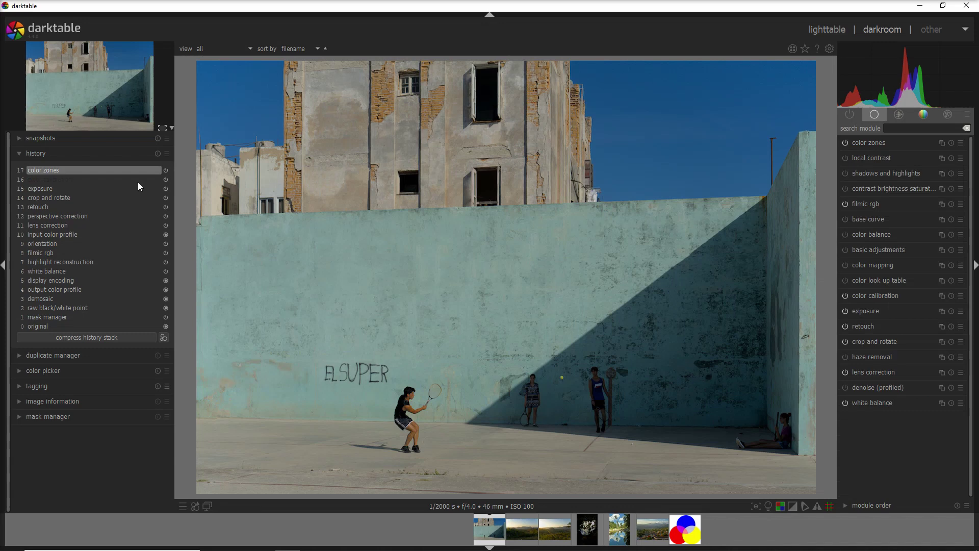
pyautogui.click(79, 179)
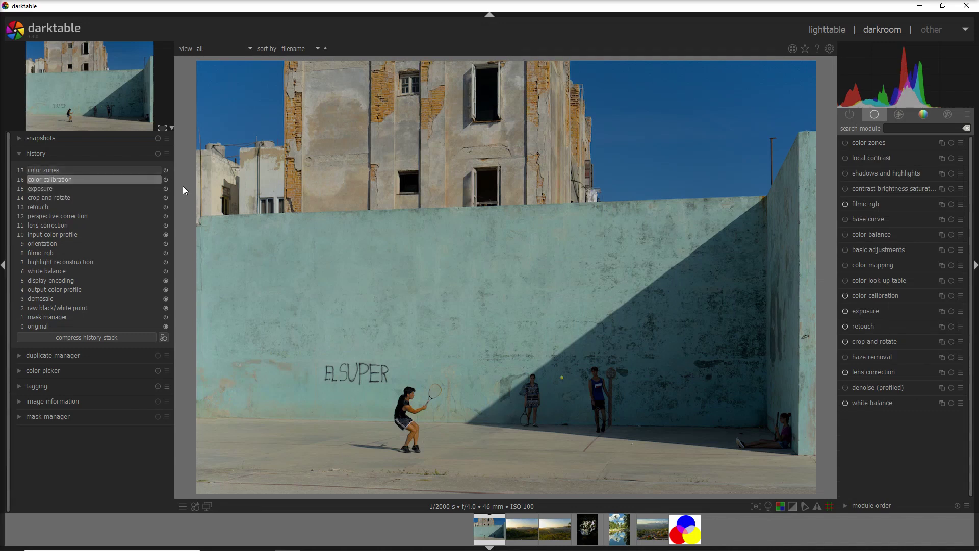
pyautogui.click(117, 171)
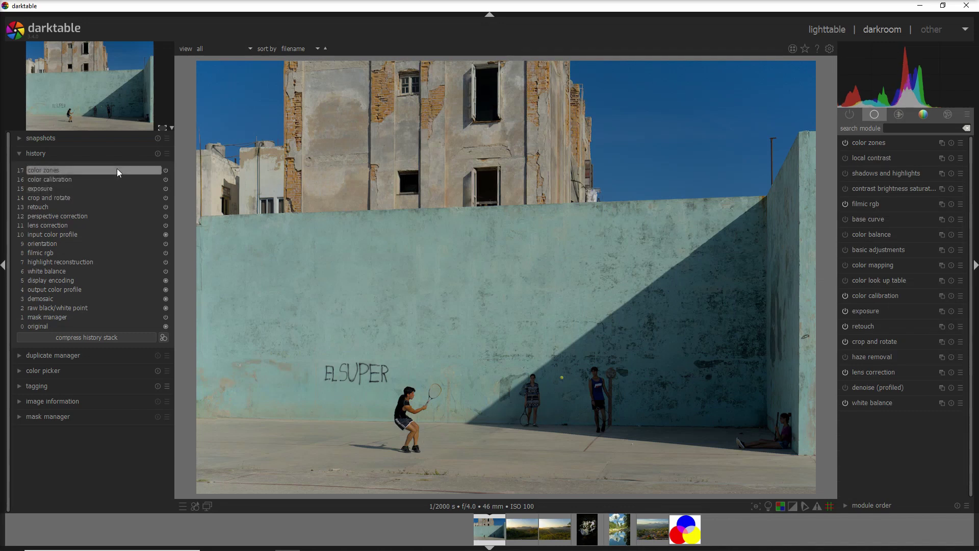